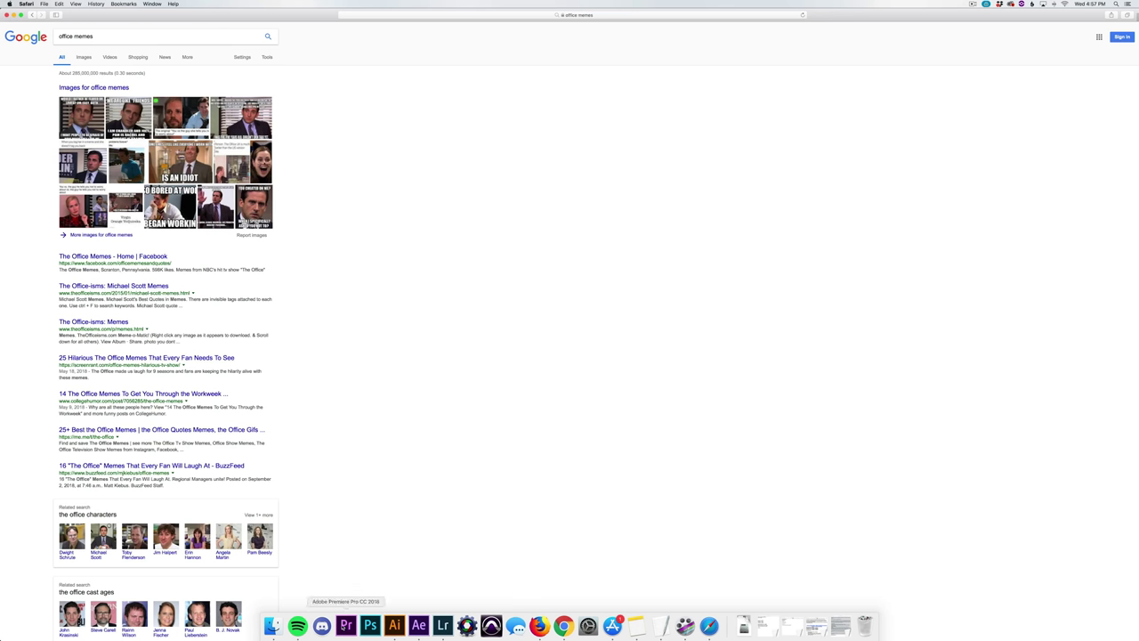
Launch Premiere Pro and expand the FOOTAGE, Cameras (C200, Inspire 2, will_C200) and SUBCLIPS bins
left_click(347, 626)
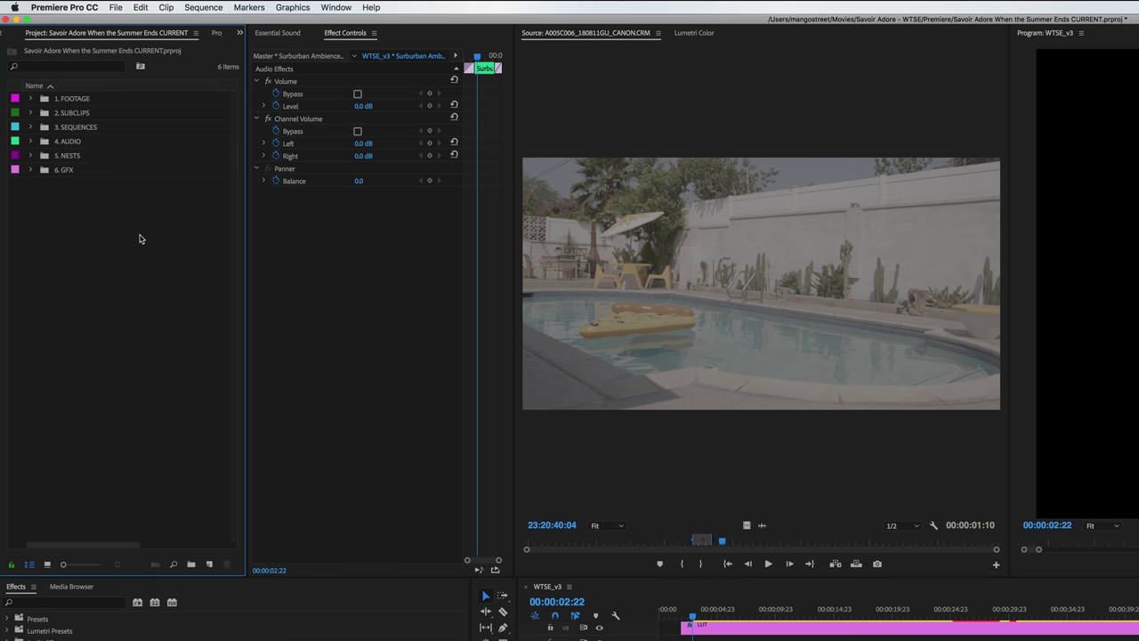
left_click(32, 99)
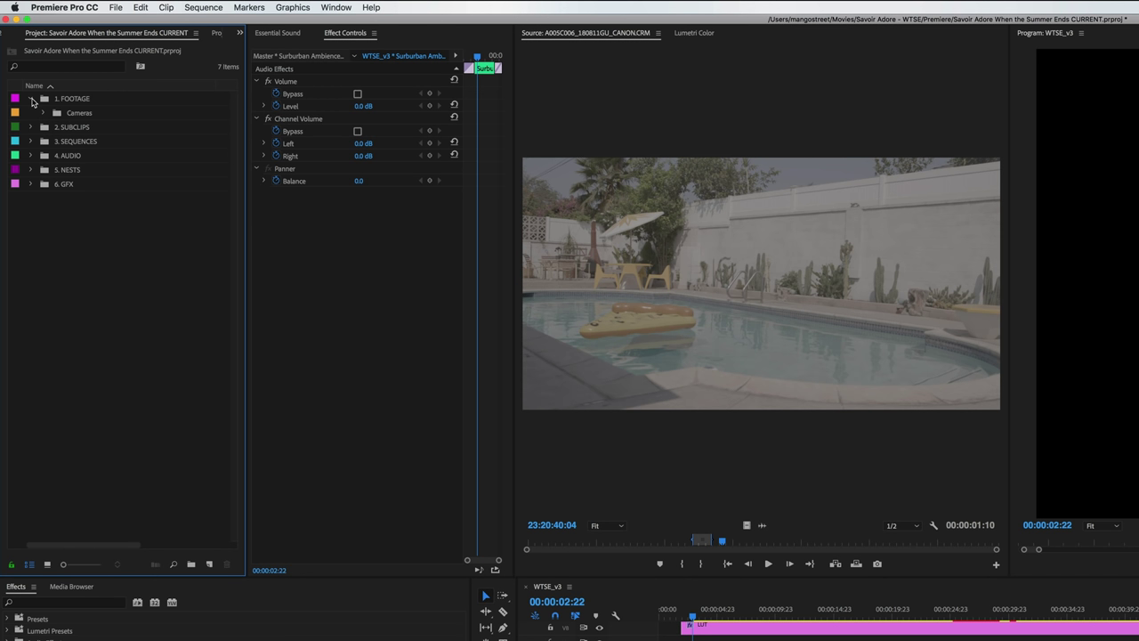
left_click(43, 113)
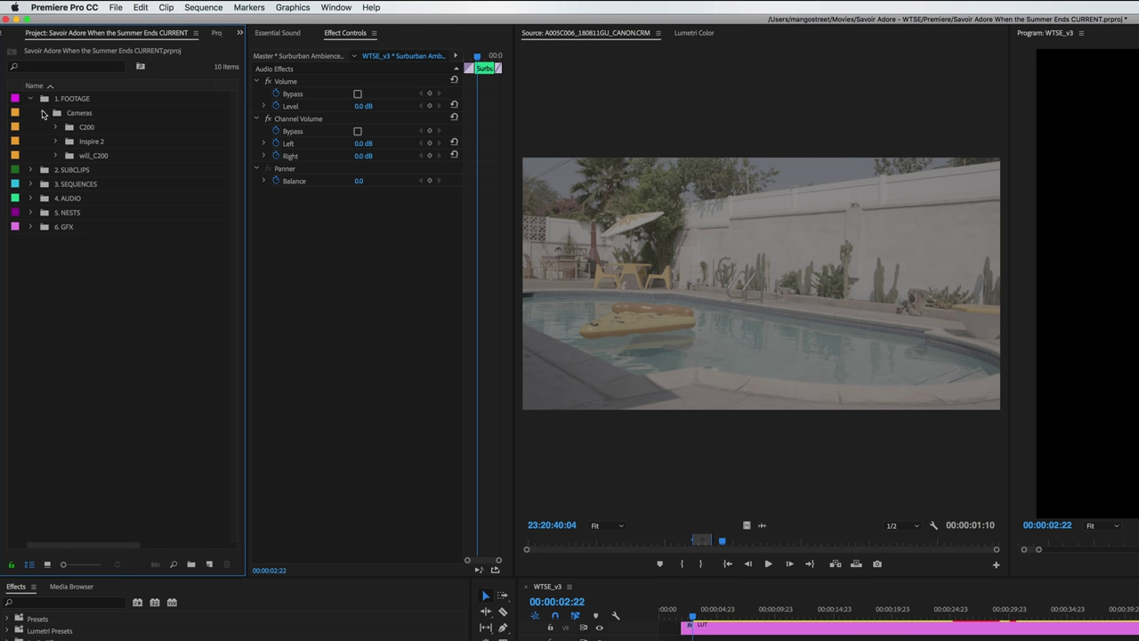
left_click(56, 127)
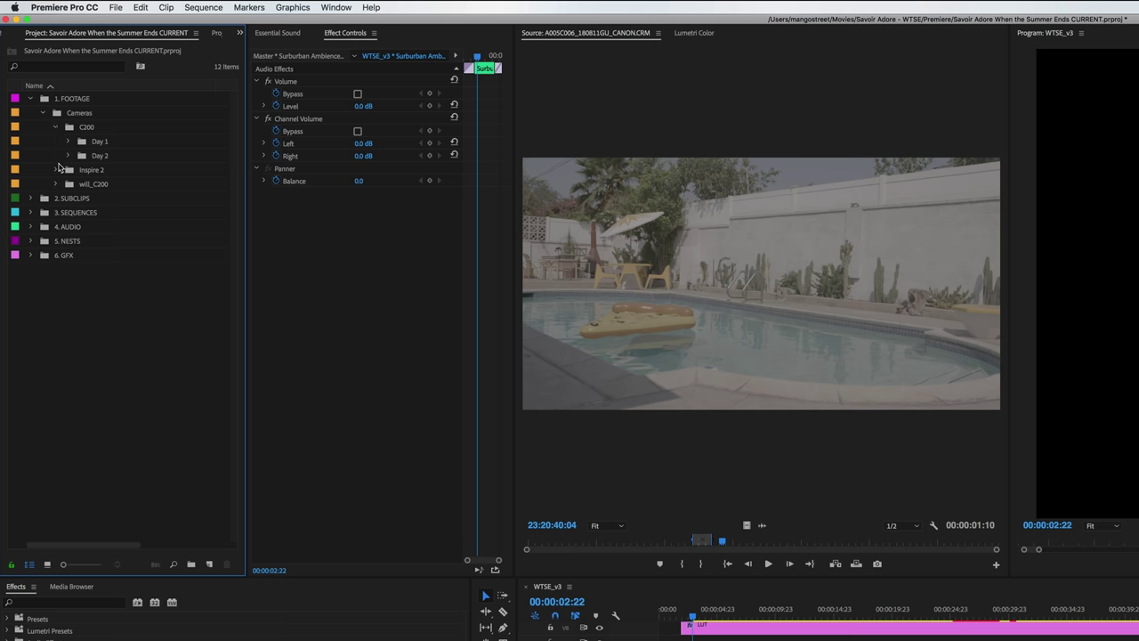
left_click(55, 170)
left_click(55, 213)
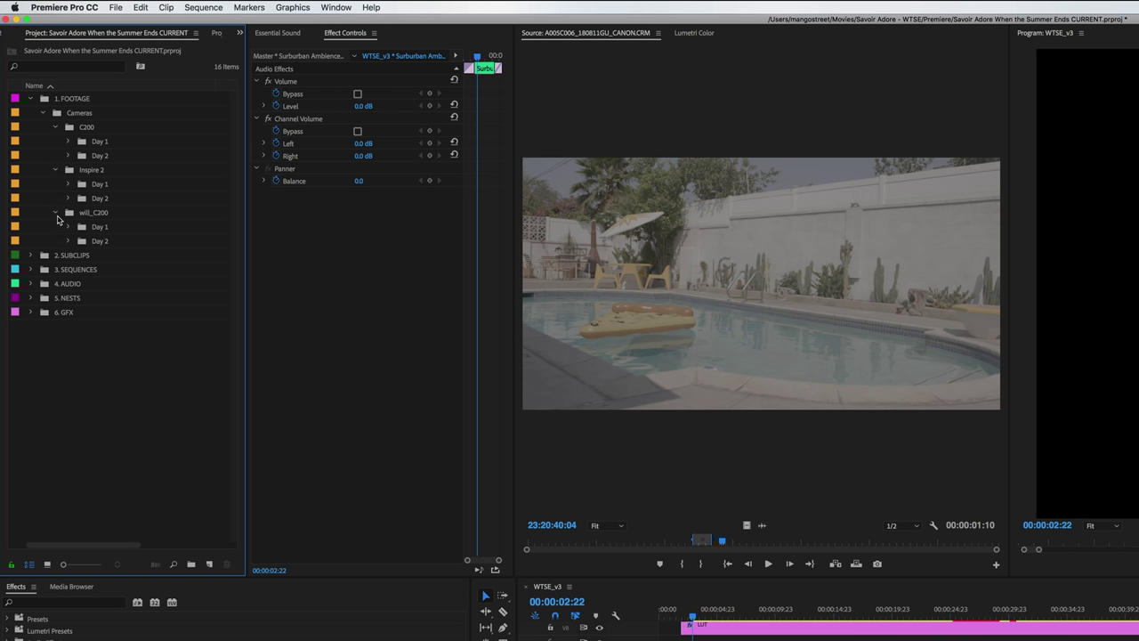
left_click(30, 256)
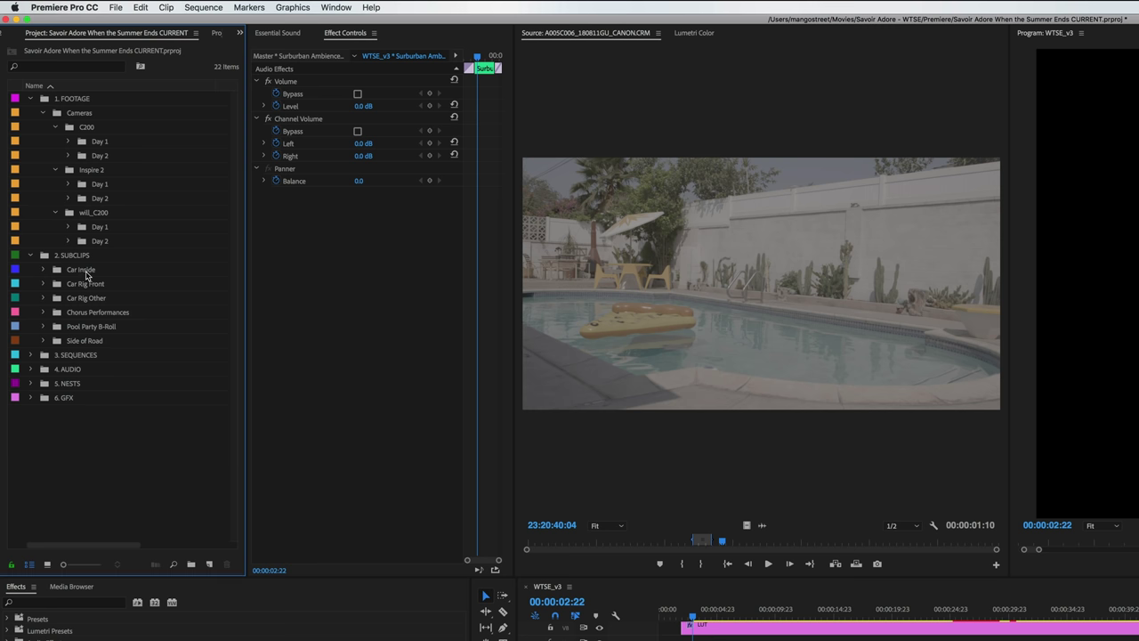
Browse the subclip bins and expand Chorus Performances to list its clips
left_click(86, 274)
left_click(94, 286)
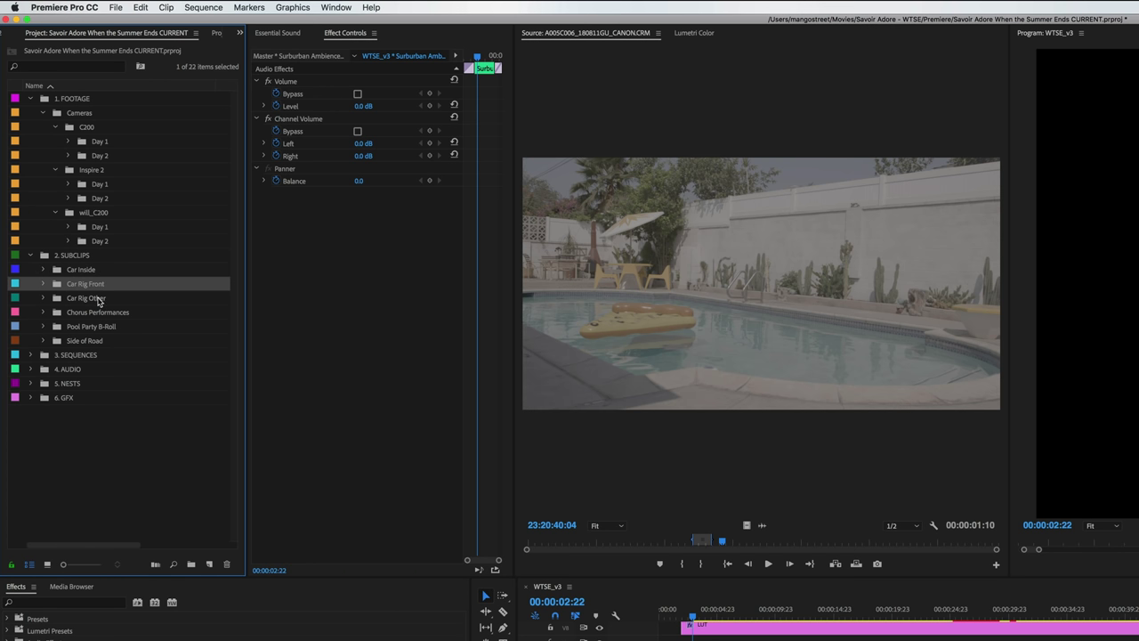
left_click(99, 299)
left_click(100, 316)
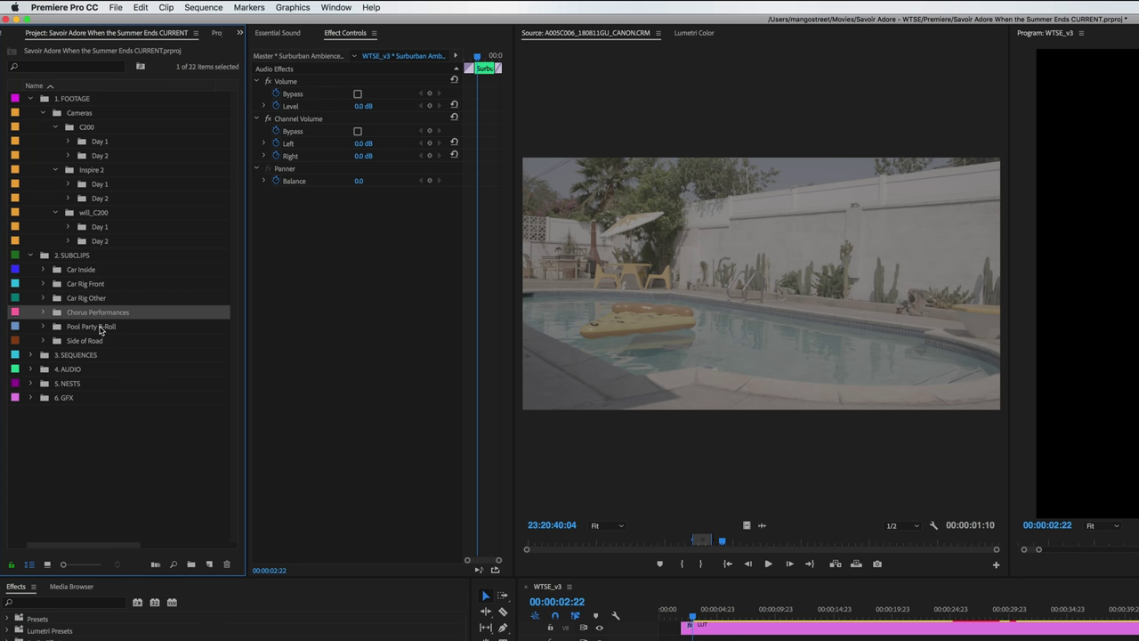
left_click(100, 329)
left_click(98, 343)
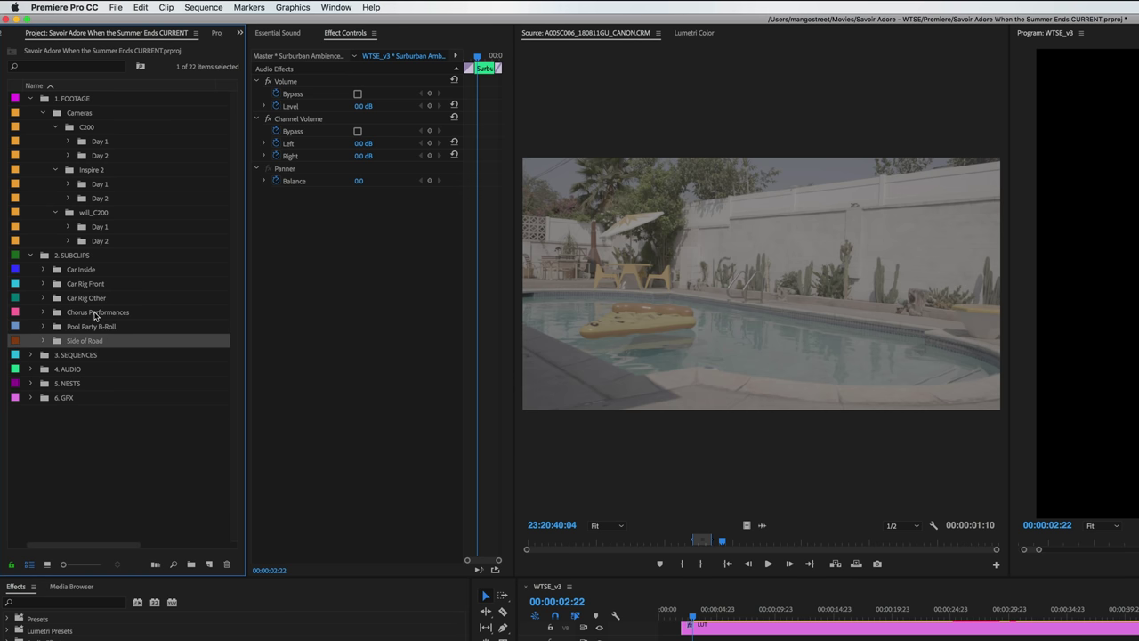
left_click(95, 315)
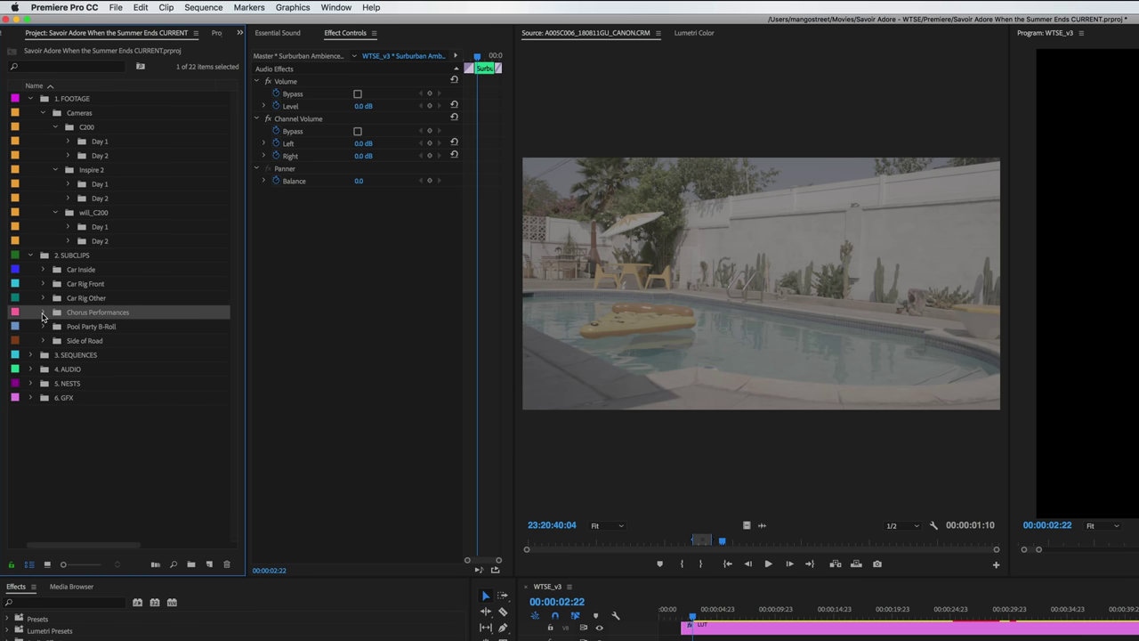
left_click(43, 314)
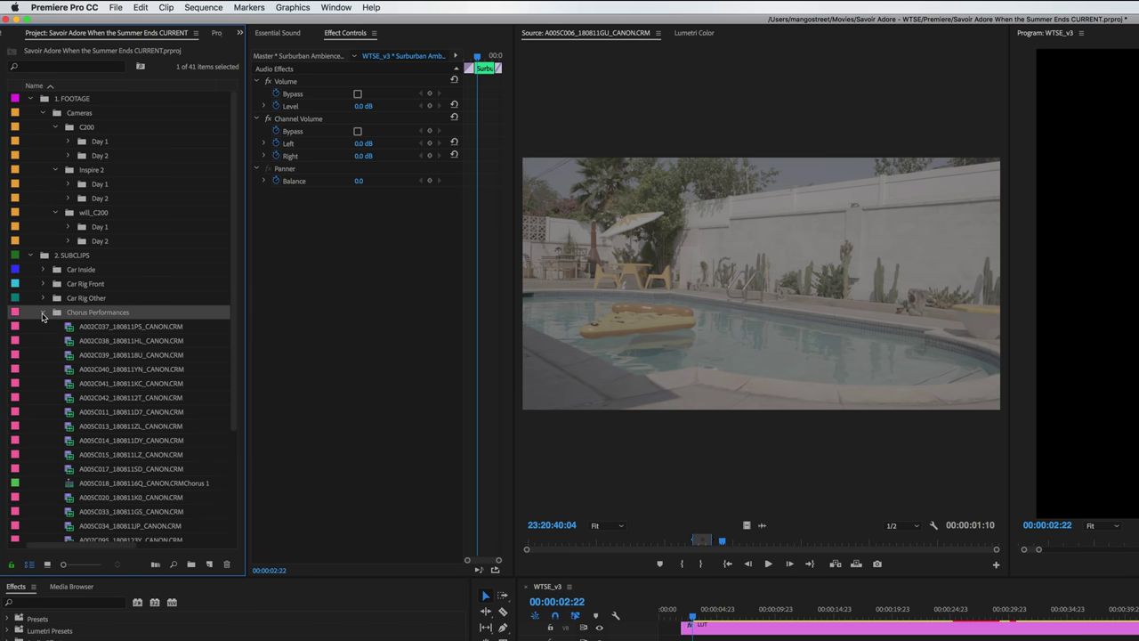
Preview Canon RAW clips A002C037, A002C038, A005C013, A005C017, A005C034 and A007C102
double_click(94, 327)
double_click(96, 348)
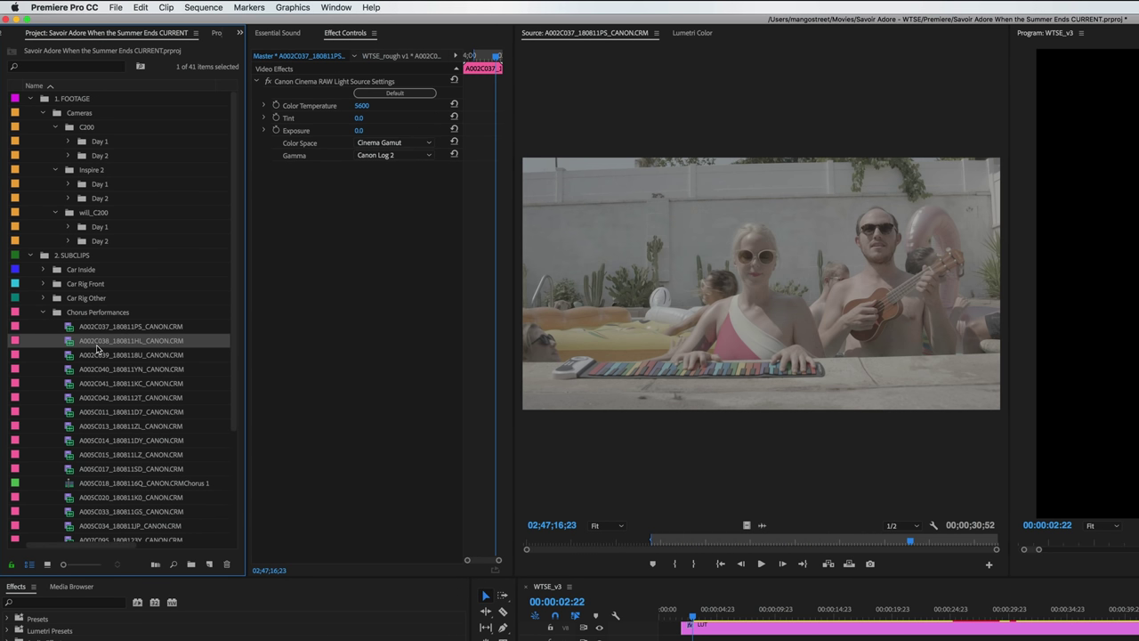
double_click(99, 429)
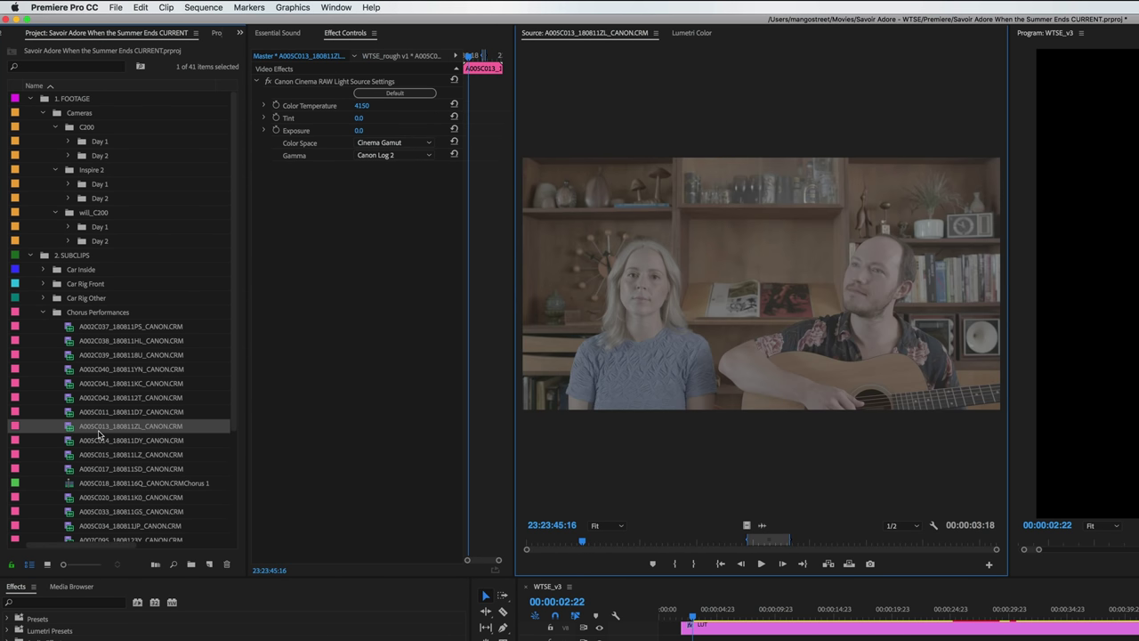
scroll(100, 434, "down", 3)
double_click(100, 431)
double_click(114, 481)
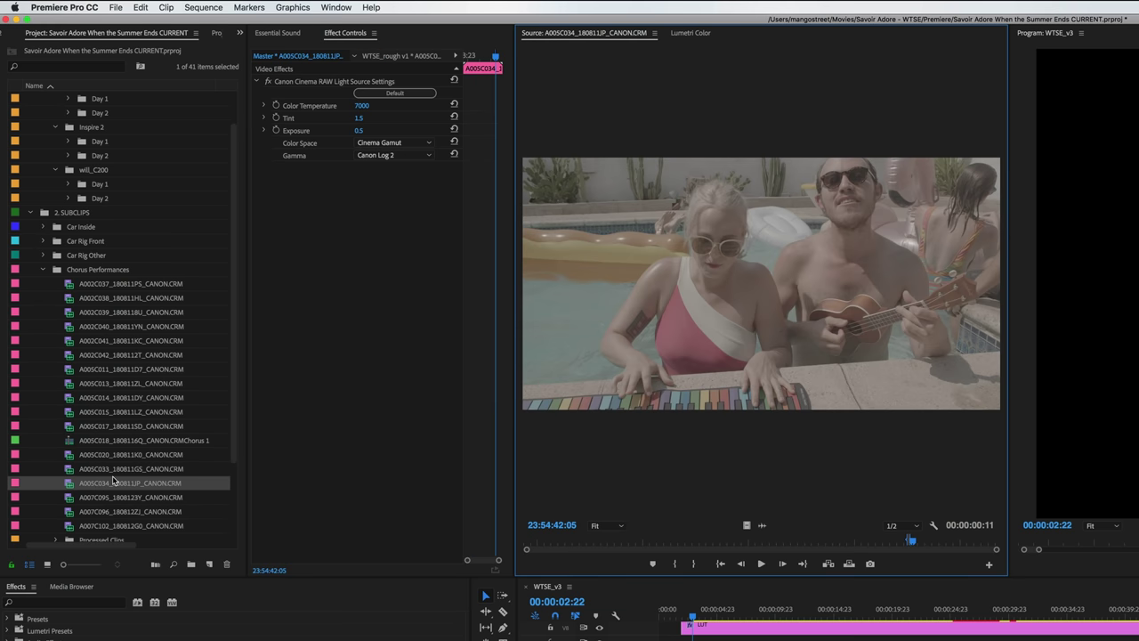
scroll(114, 479, "down", 4)
double_click(114, 467)
scroll(954, 547, "down", 5)
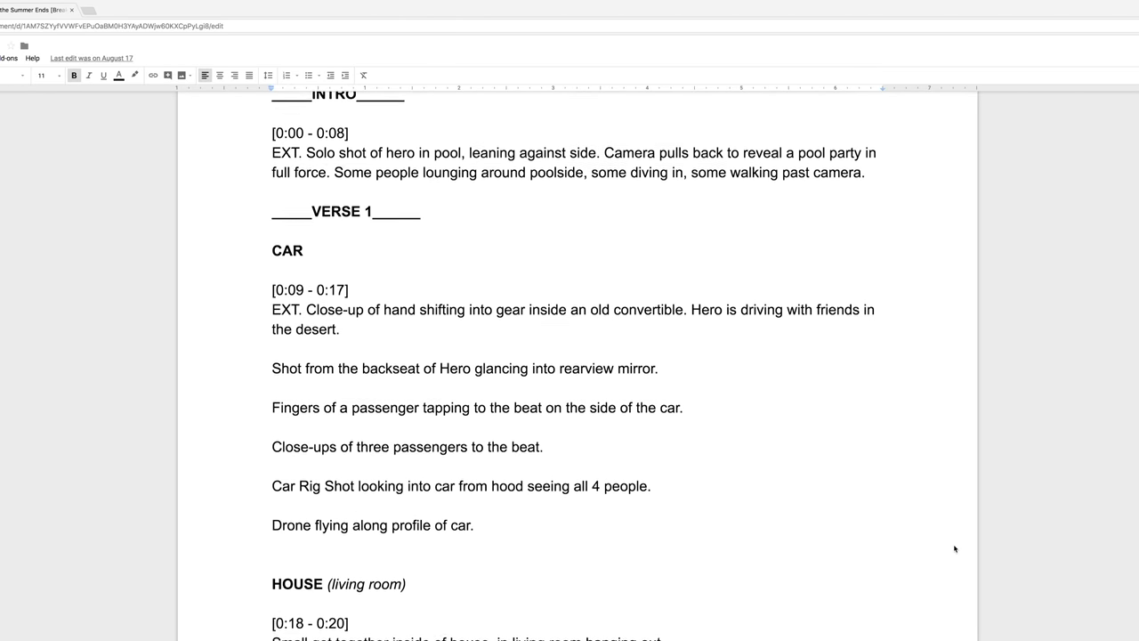
Scroll the script and highlight the INTRO [0:00 - 0:08] EXT. shot description
scroll(954, 549, "down", 3)
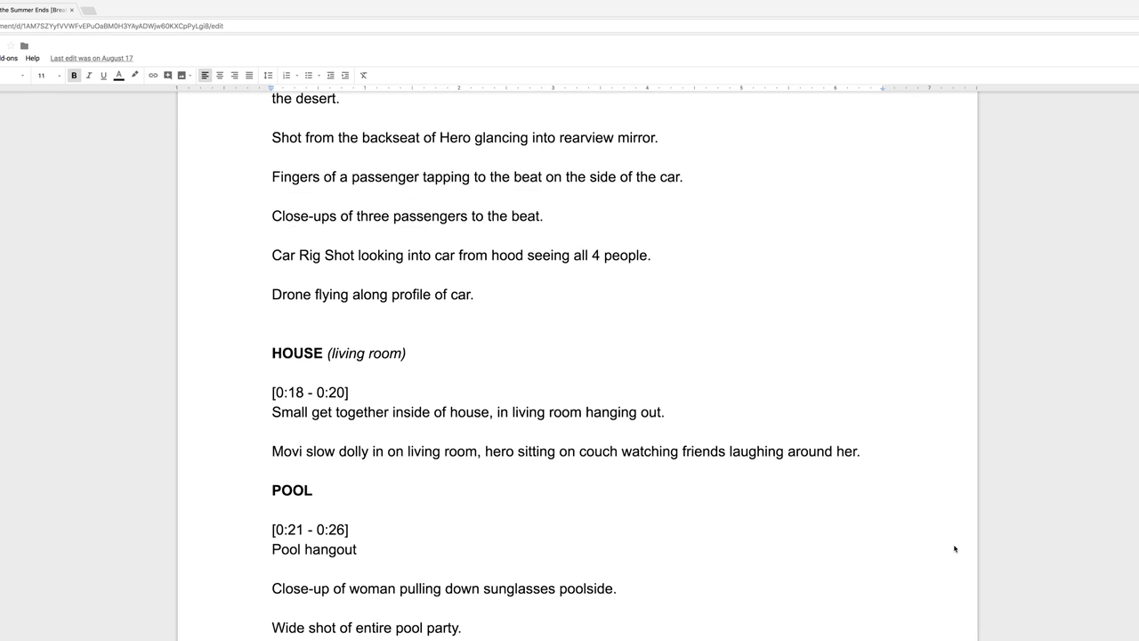
left_click_drag(271, 240, 862, 280)
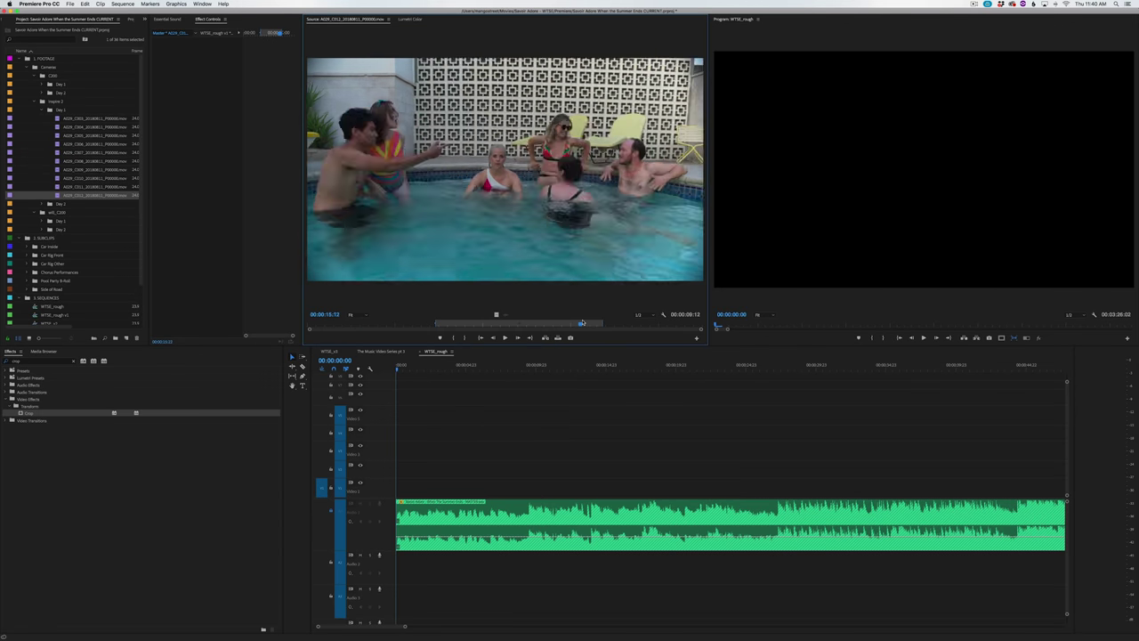
Place the pool party shot at the start of V1 and play it back
left_click_drag(504, 254, 417, 487)
right_click(447, 488)
key("Escape")
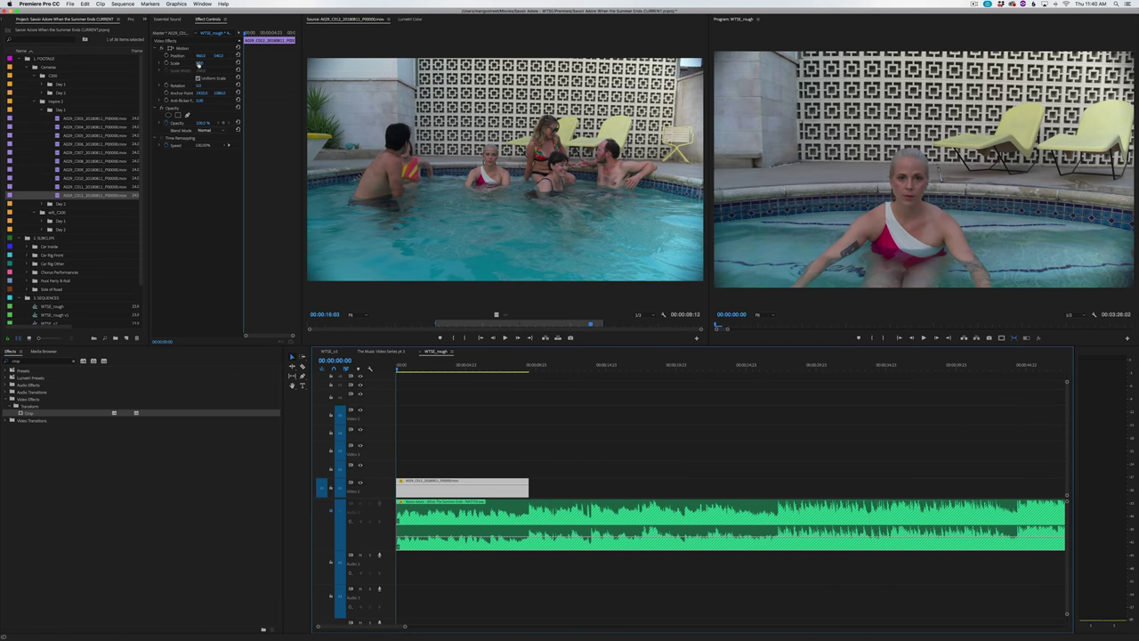
left_click(416, 489)
key("space")
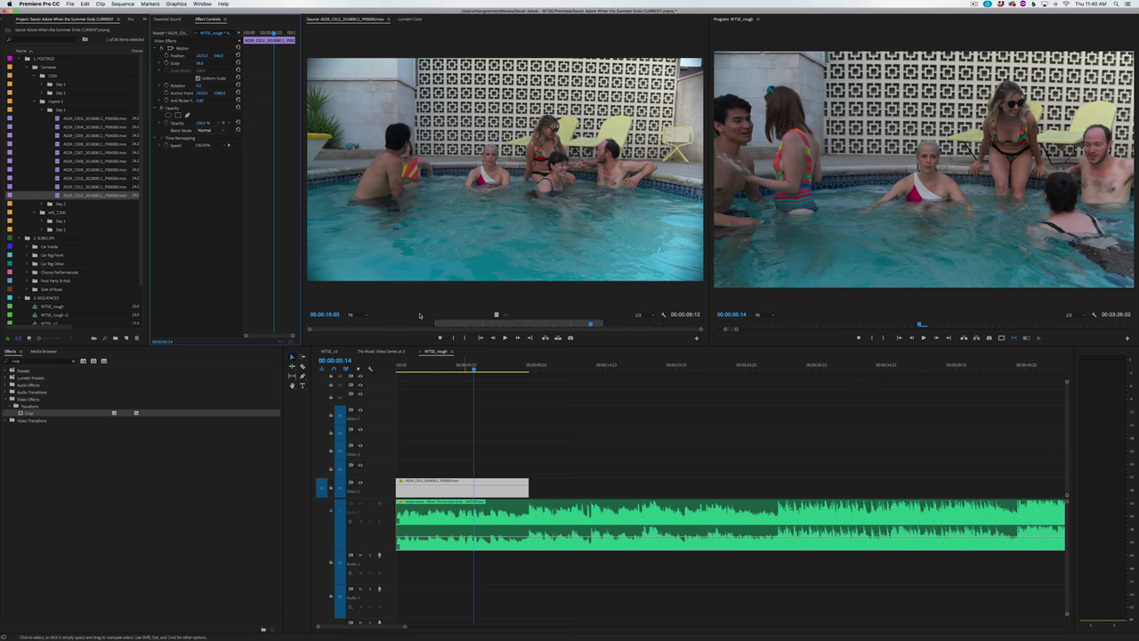
Preview a Car Inside gear-shift clip and add it after the pool shot on V1
left_click(42, 110)
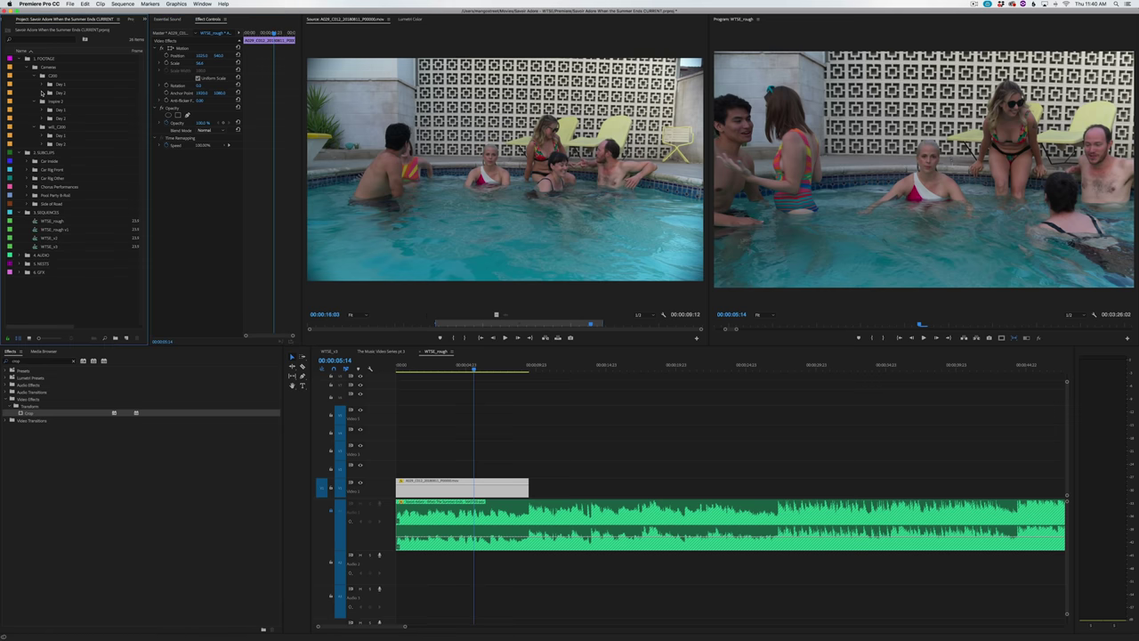
left_click(32, 161)
double_click(80, 170)
key("space")
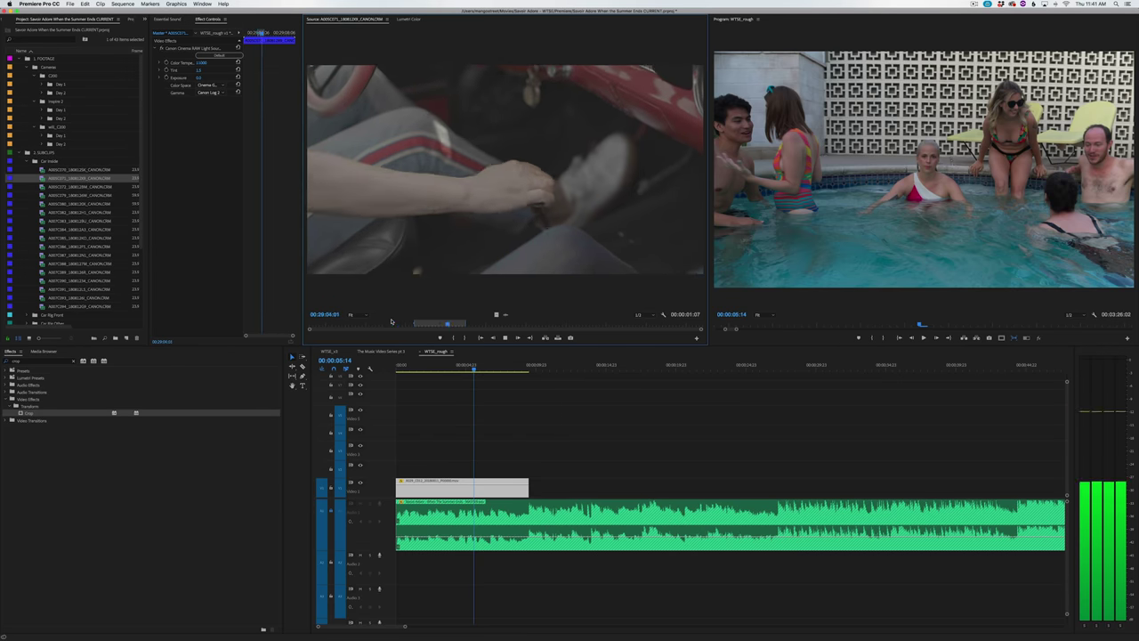
left_click_drag(534, 258, 540, 489)
key("Down")
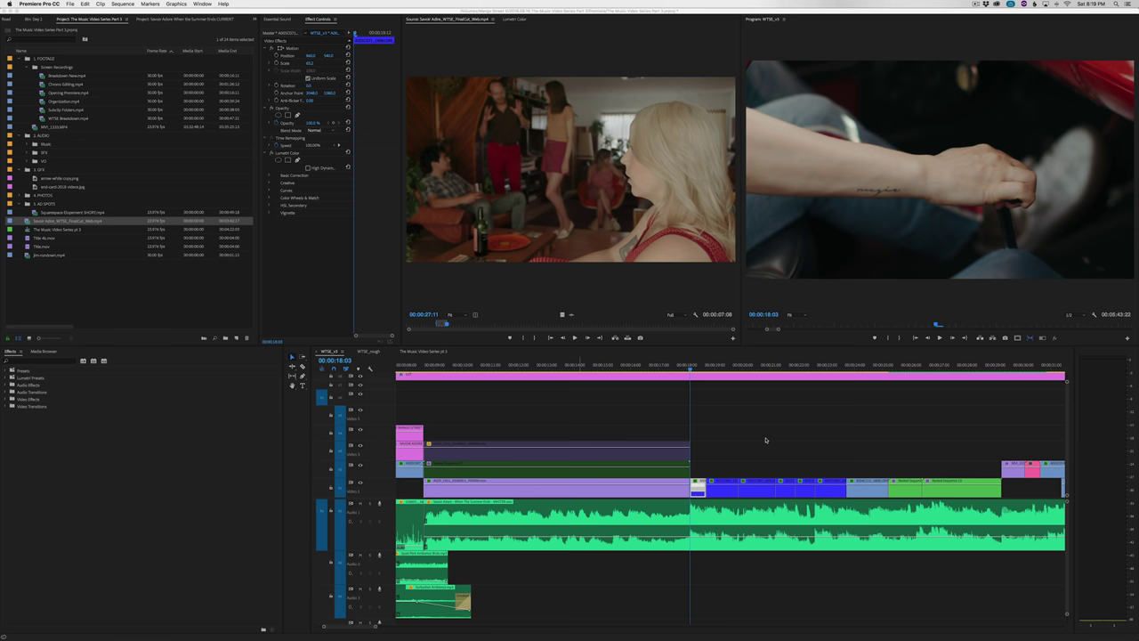
Play WTSE_v3 against the beat, stopping at 00:00:22:15 and zooming in on the playhead
left_click(727, 425)
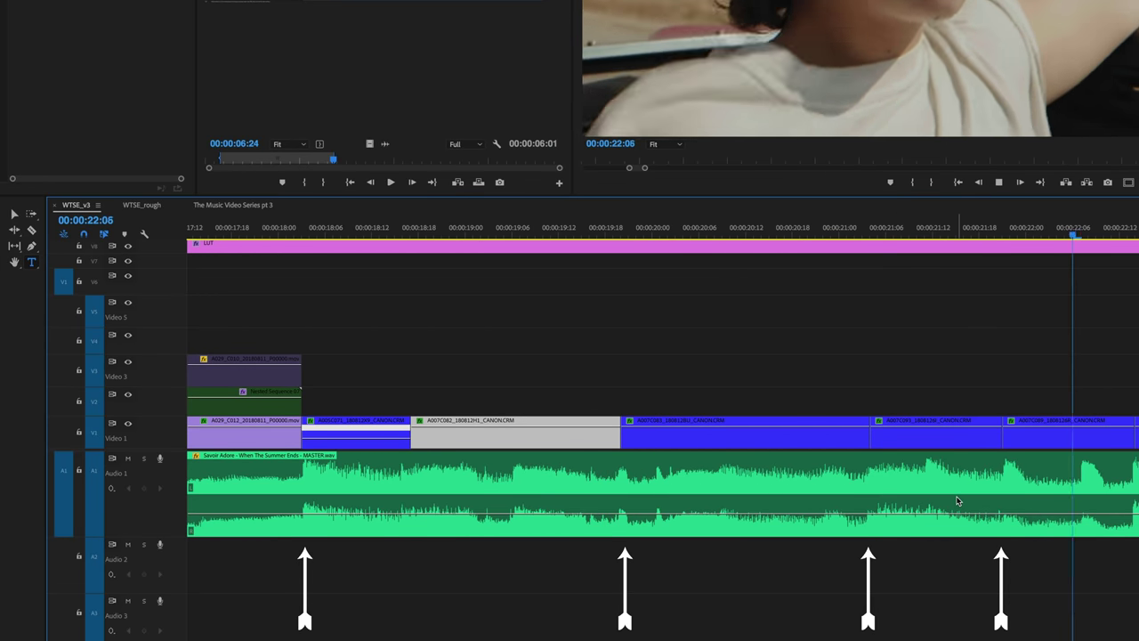
key("space")
key("equal")
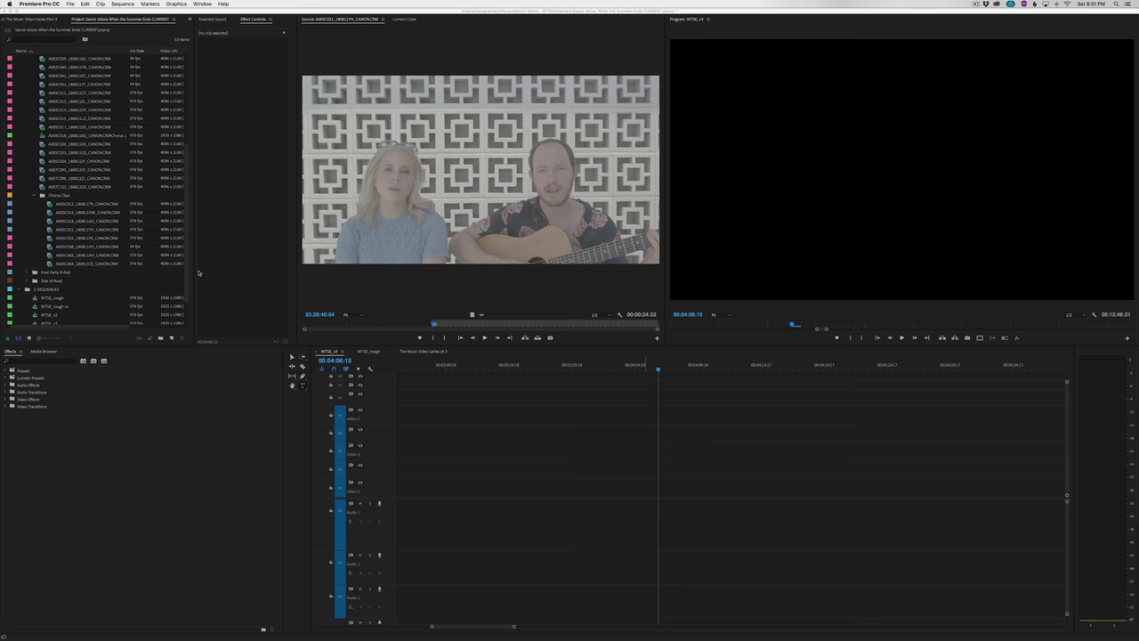
Preview chorus angle clips A005C012, A005C016, A005C018 and A005C021
double_click(105, 206)
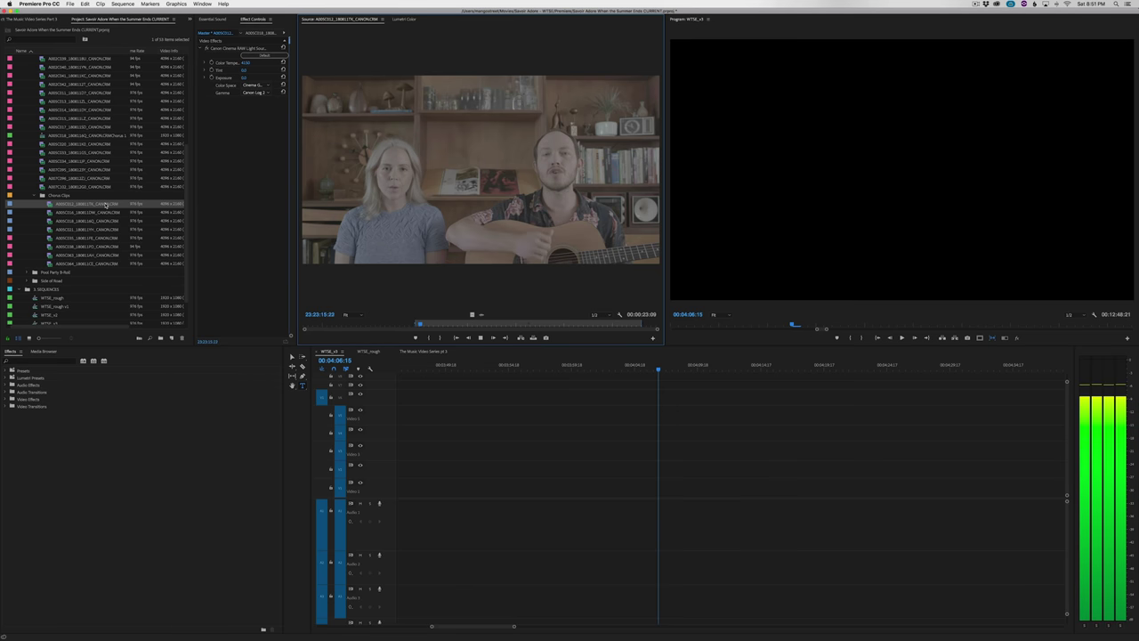
double_click(102, 215)
key("space")
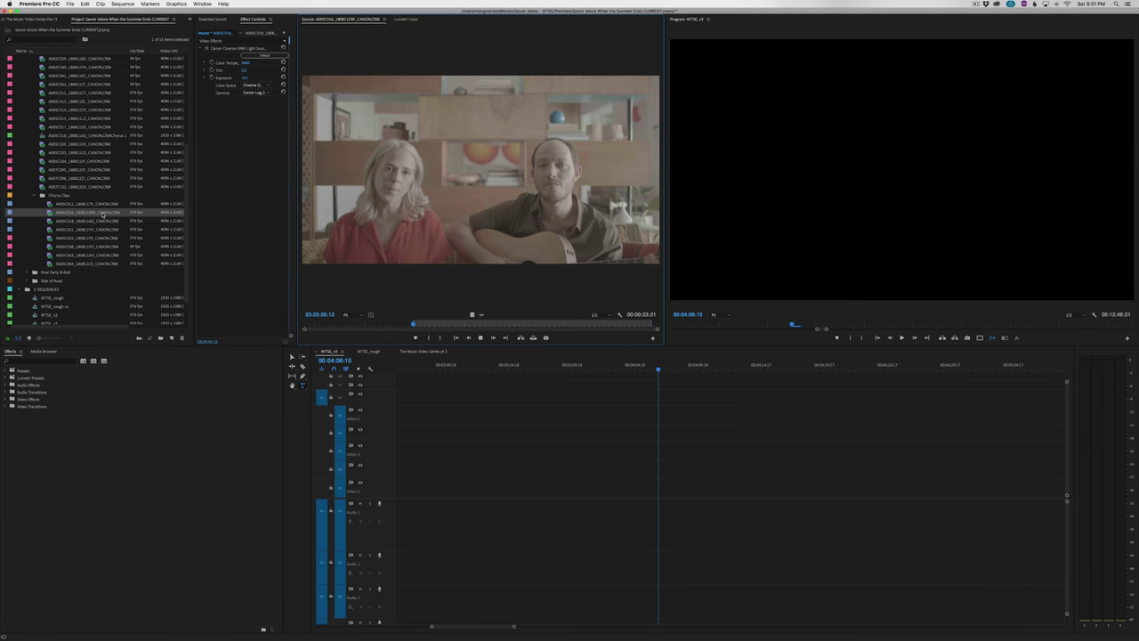
double_click(103, 221)
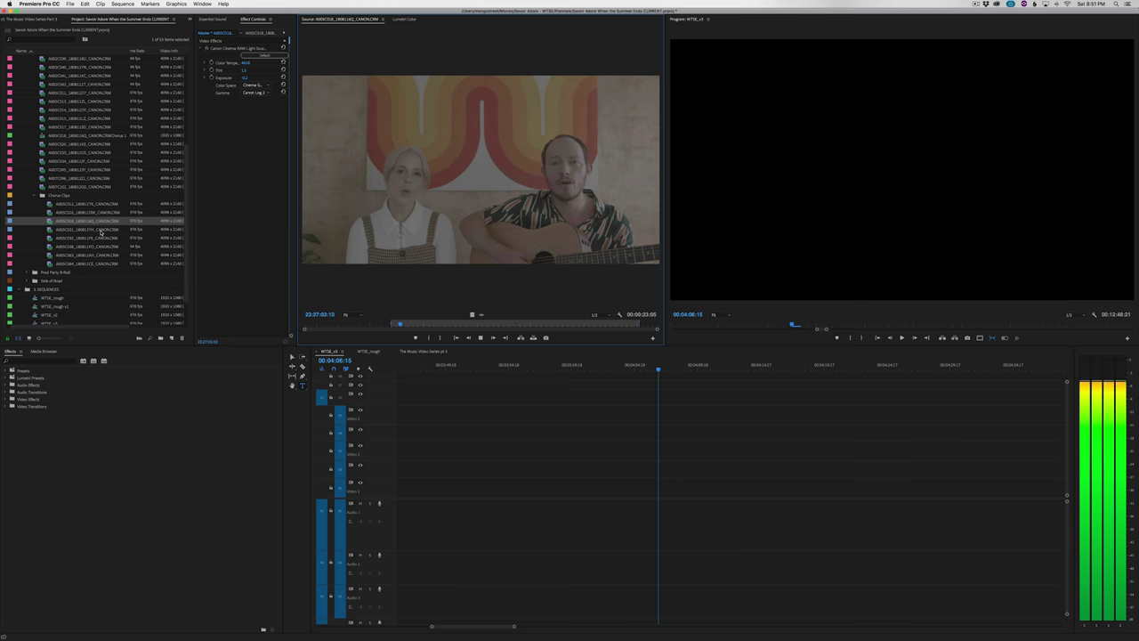
double_click(103, 230)
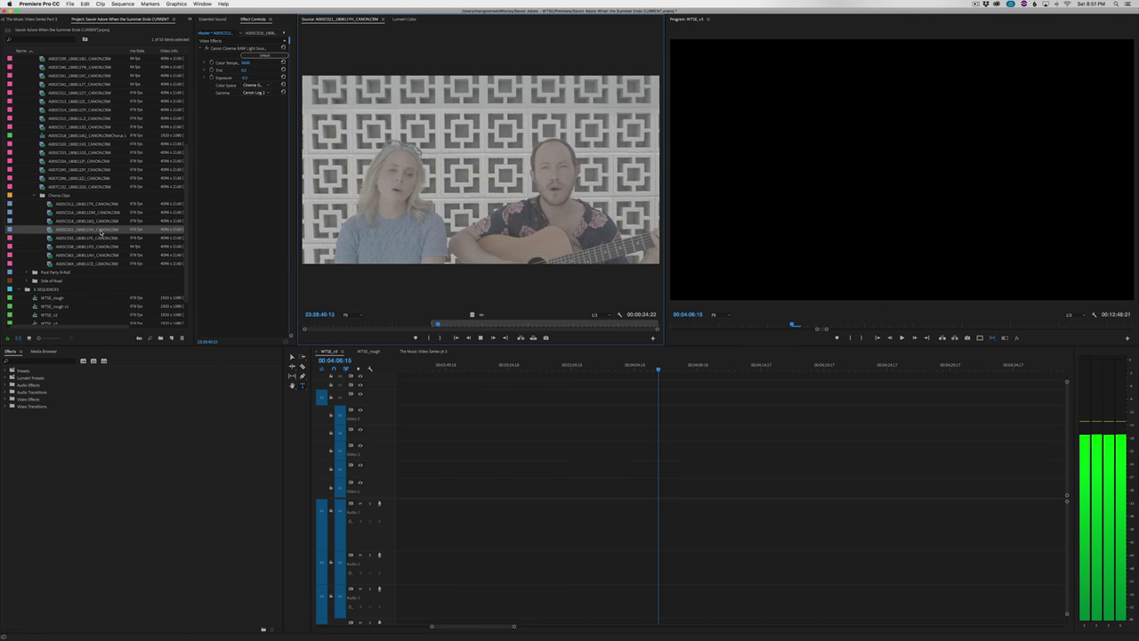
key("space")
Create multi-camera source sequence Chorus 1 from the four clips, synced on In Points
left_click(96, 204, "shift")
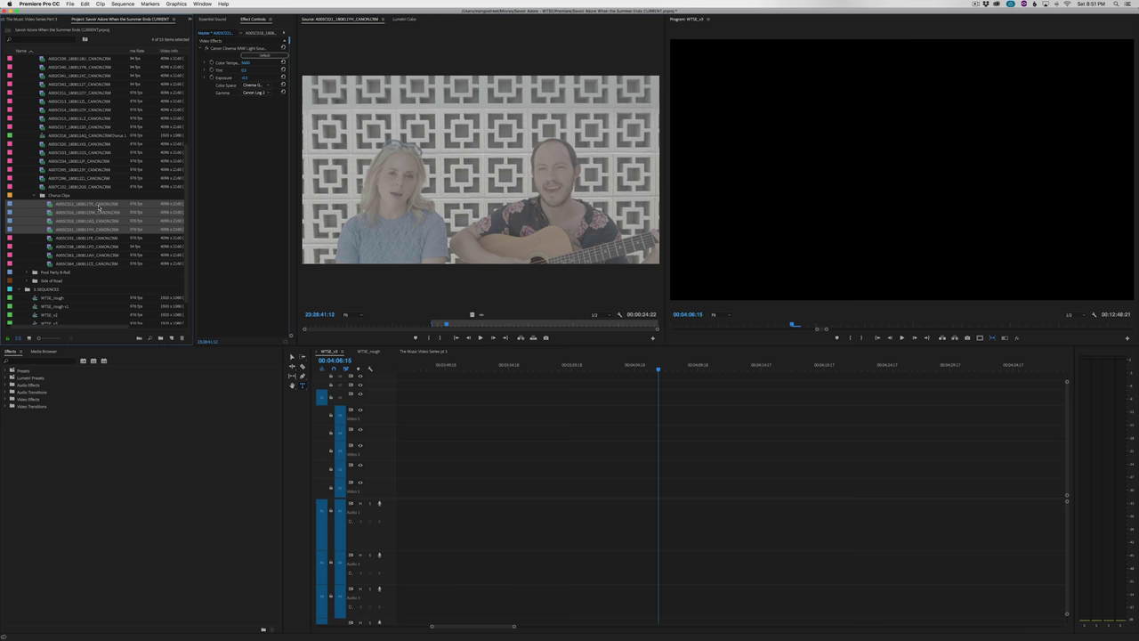
right_click(93, 204)
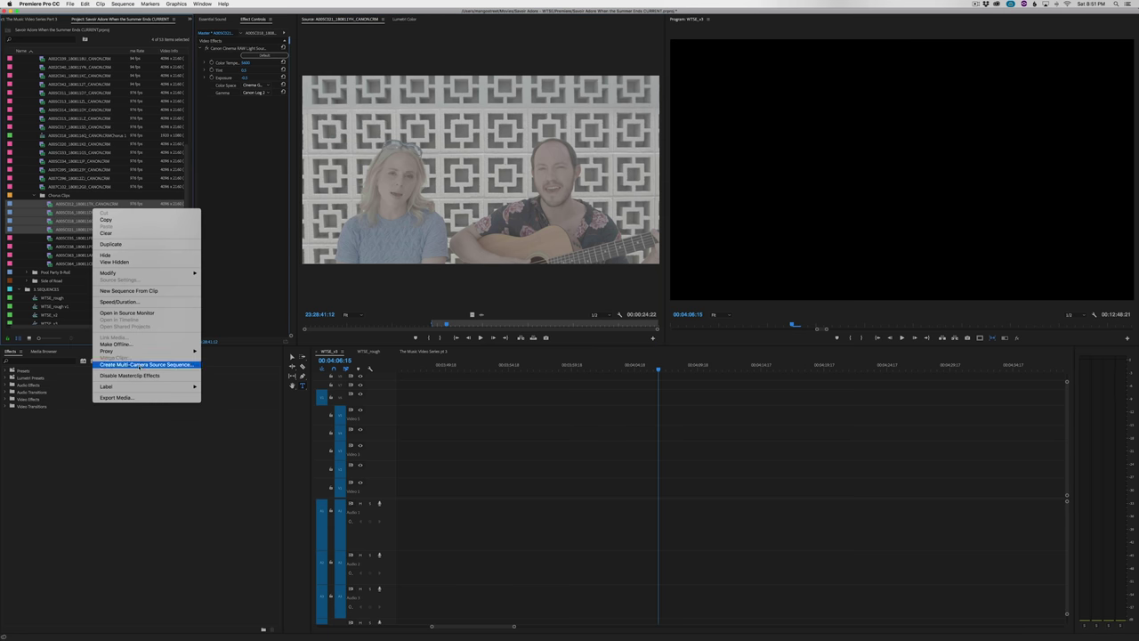
left_click(140, 365)
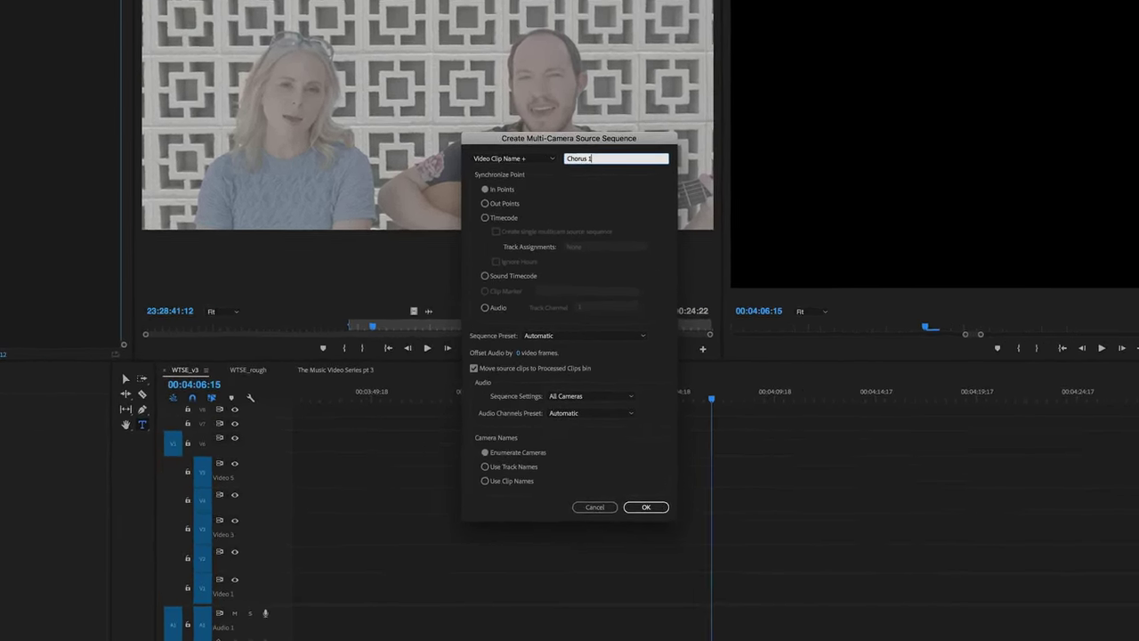
left_click(495, 186)
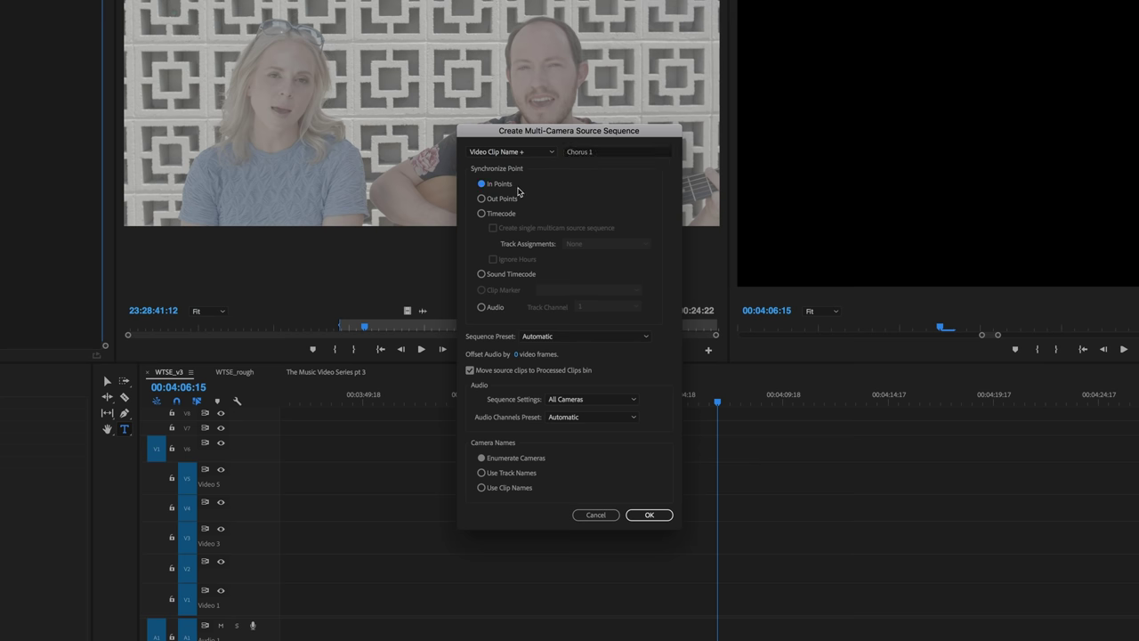
left_click(650, 516)
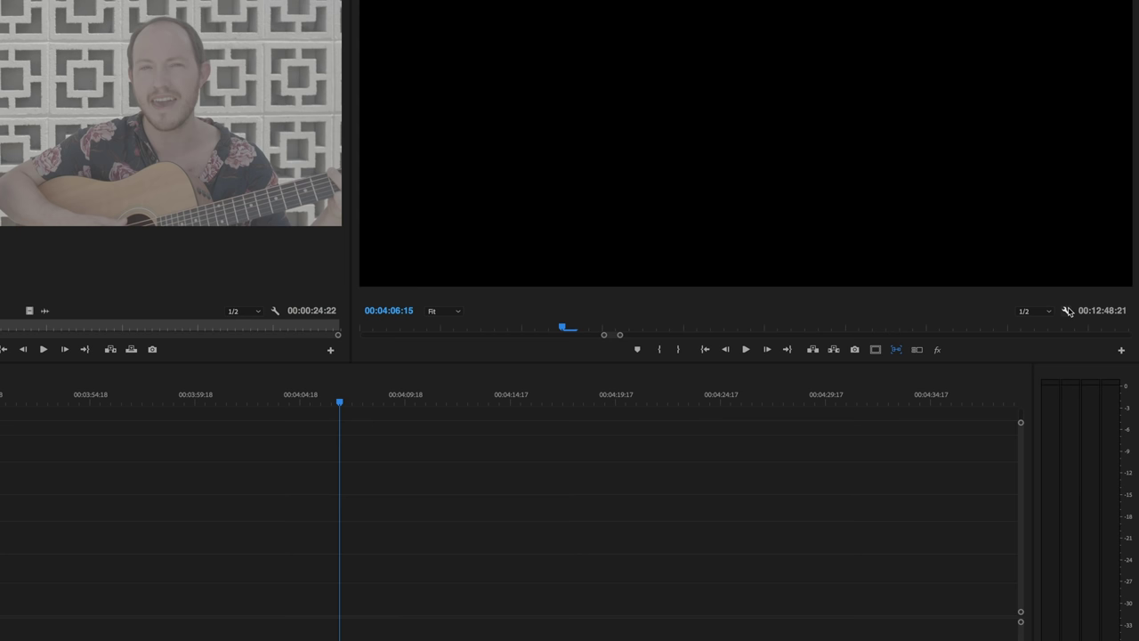
Switch the Program Monitor to Multi-Camera view and drag the Chorus 1 multicam onto WTSE_v3
left_click(1067, 311)
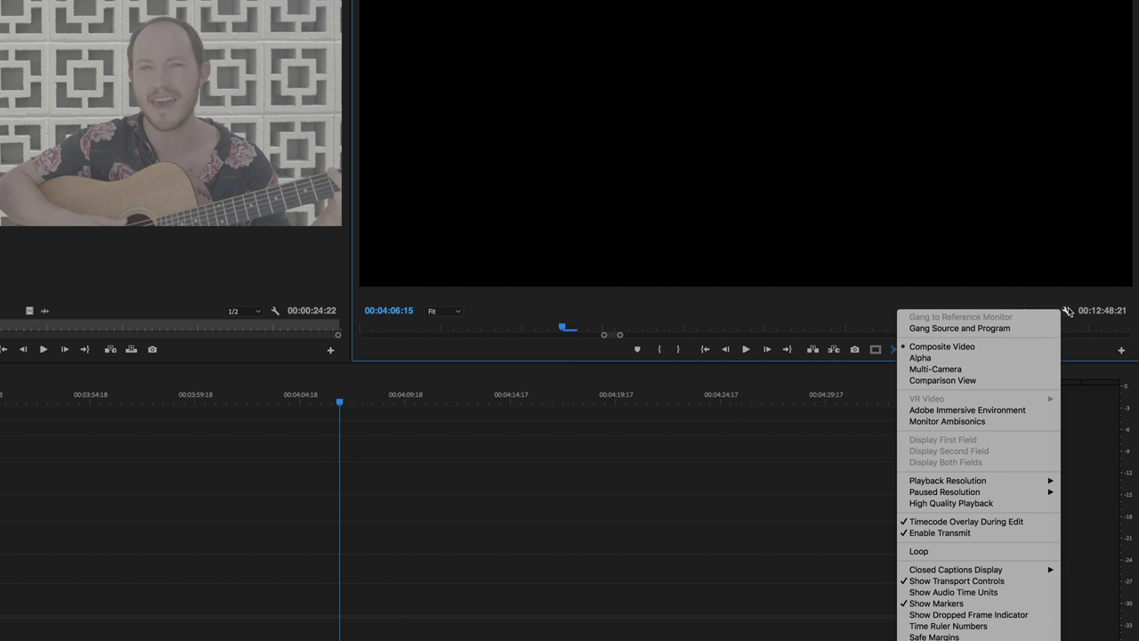
left_click(988, 369)
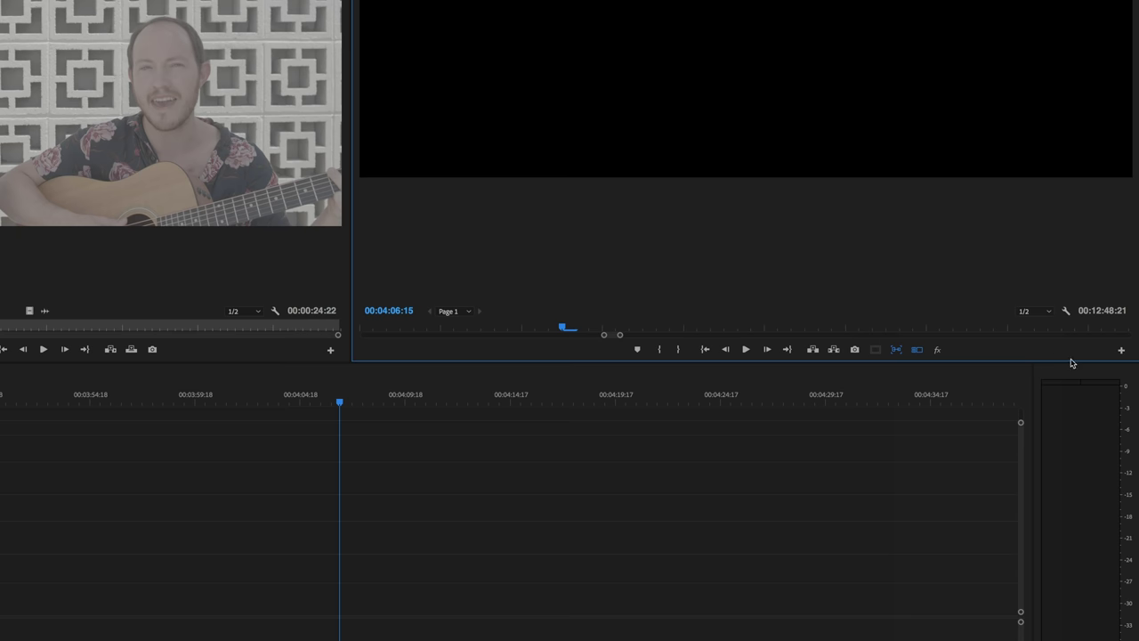
left_click(1120, 353)
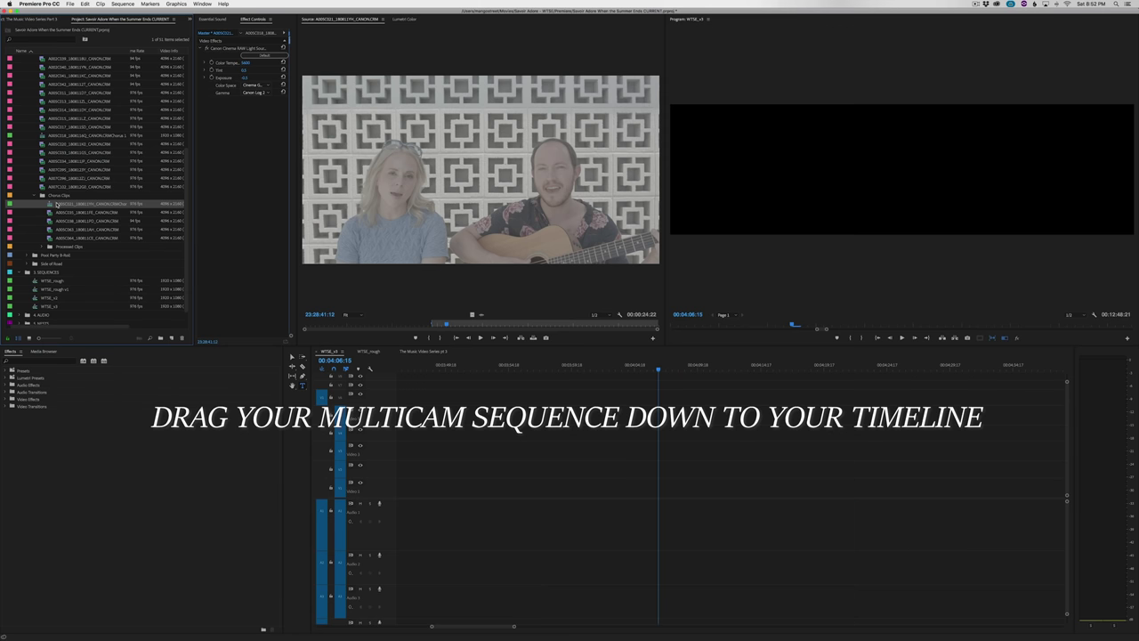
left_click_drag(89, 203, 674, 488)
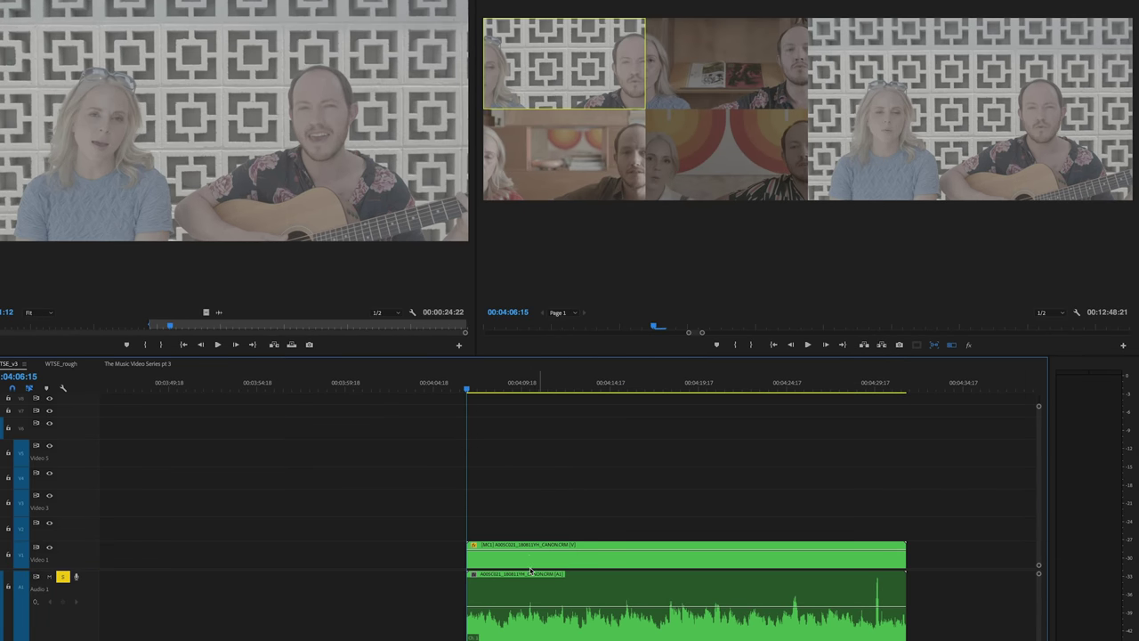
Play the multicam clip briefly, then return the playhead to its start
left_click(588, 535)
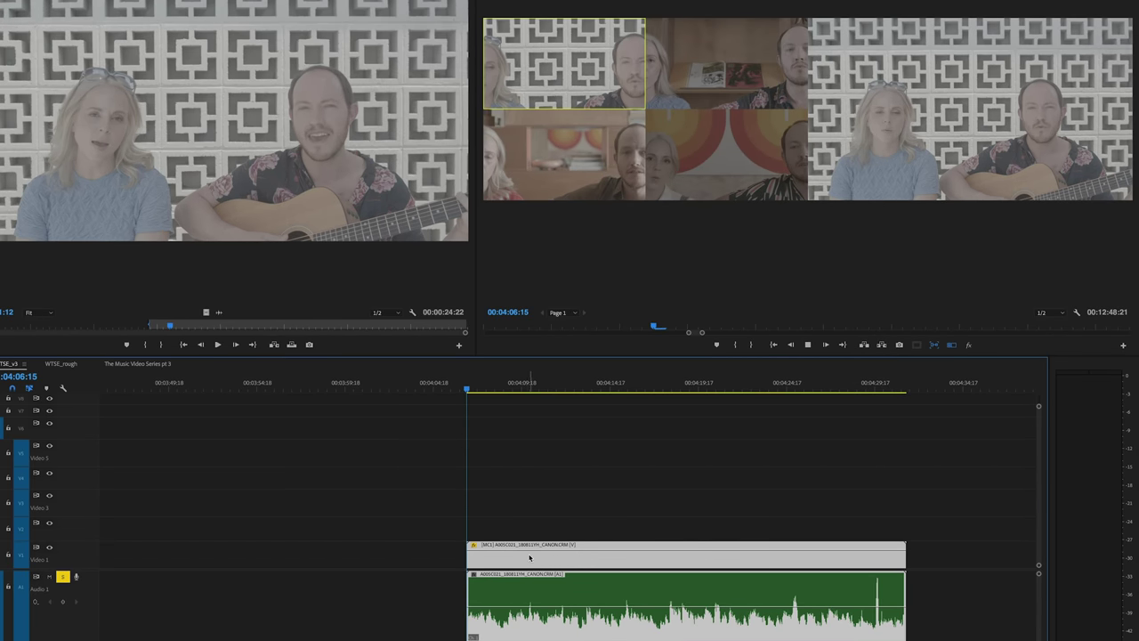
key("space")
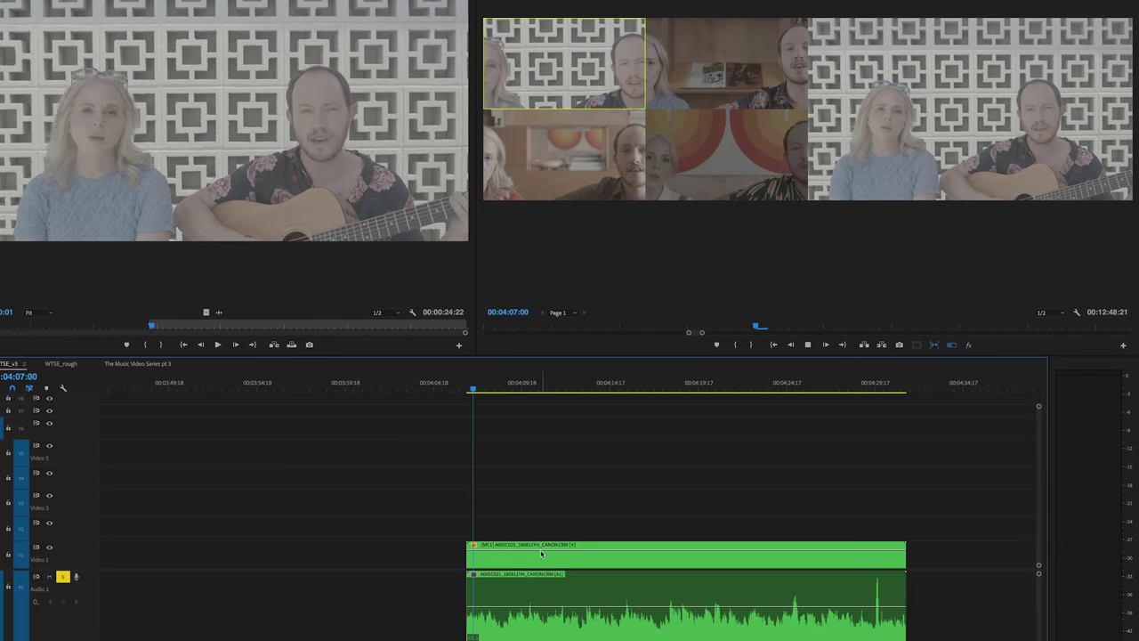
key("space")
left_click(511, 547)
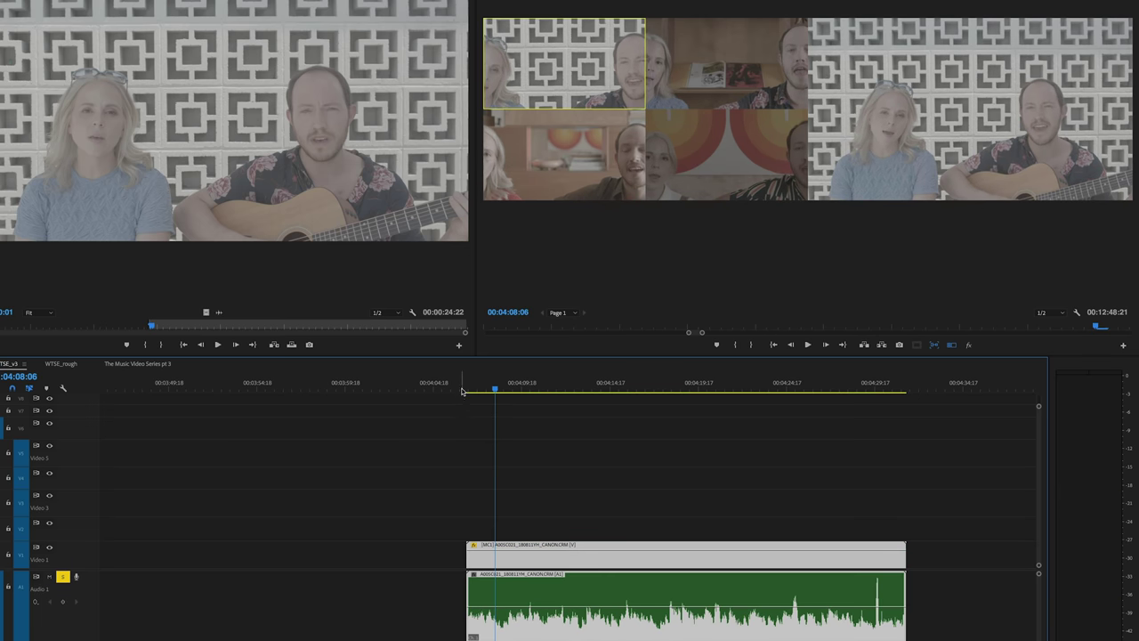
left_click(462, 389)
Live-switch camera angles 2, 3, 4, 1, 2, 4 during playback
key("space")
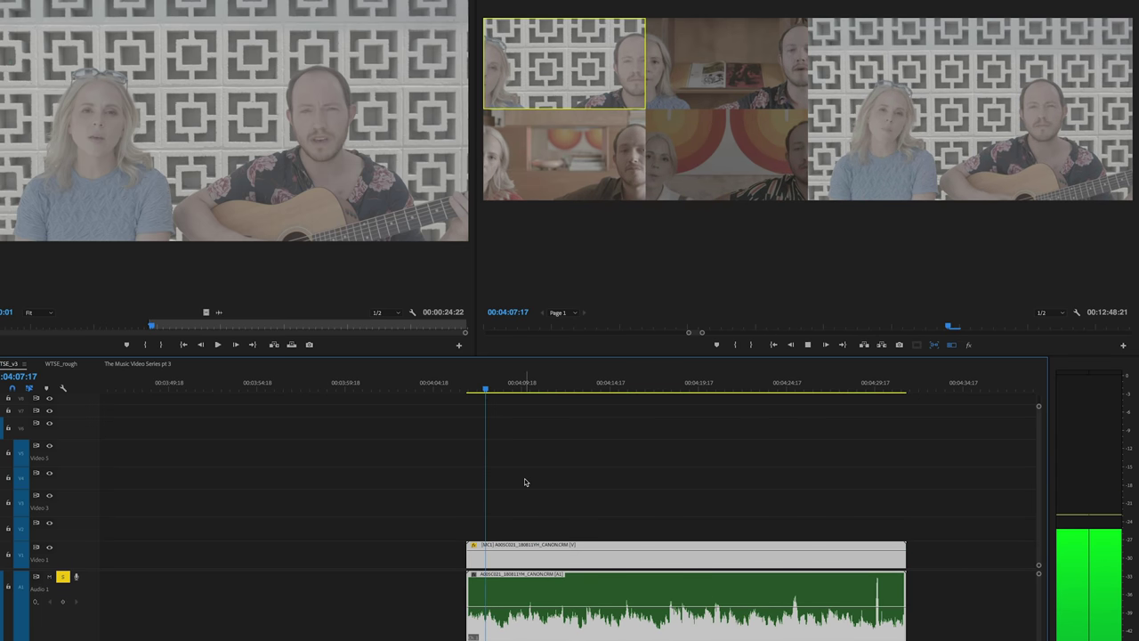
key("2")
key("3")
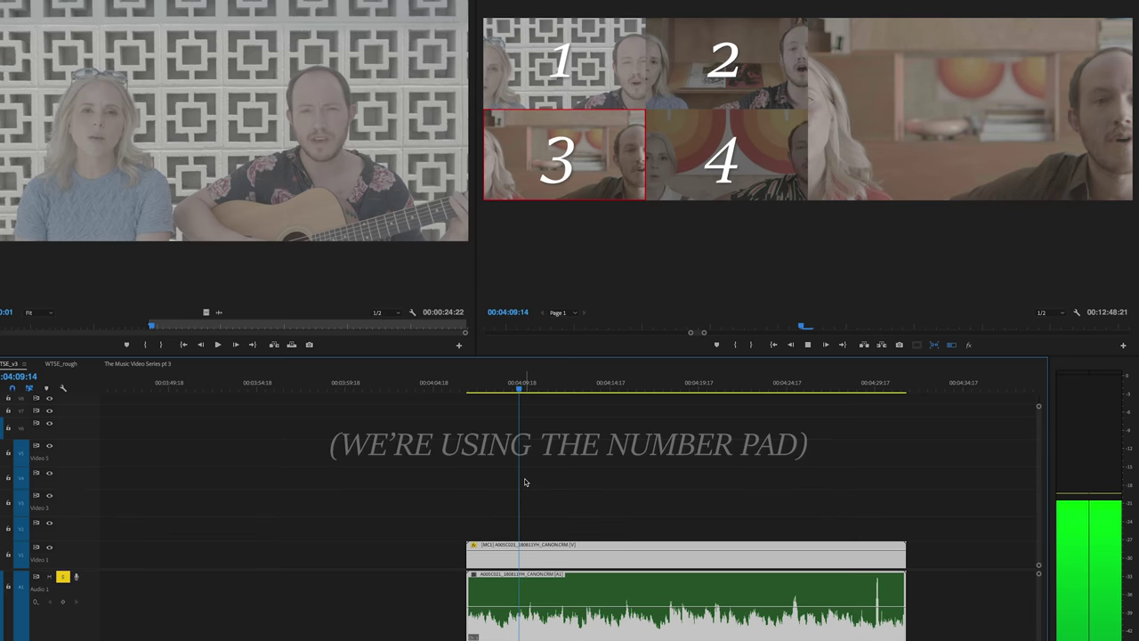
key("4")
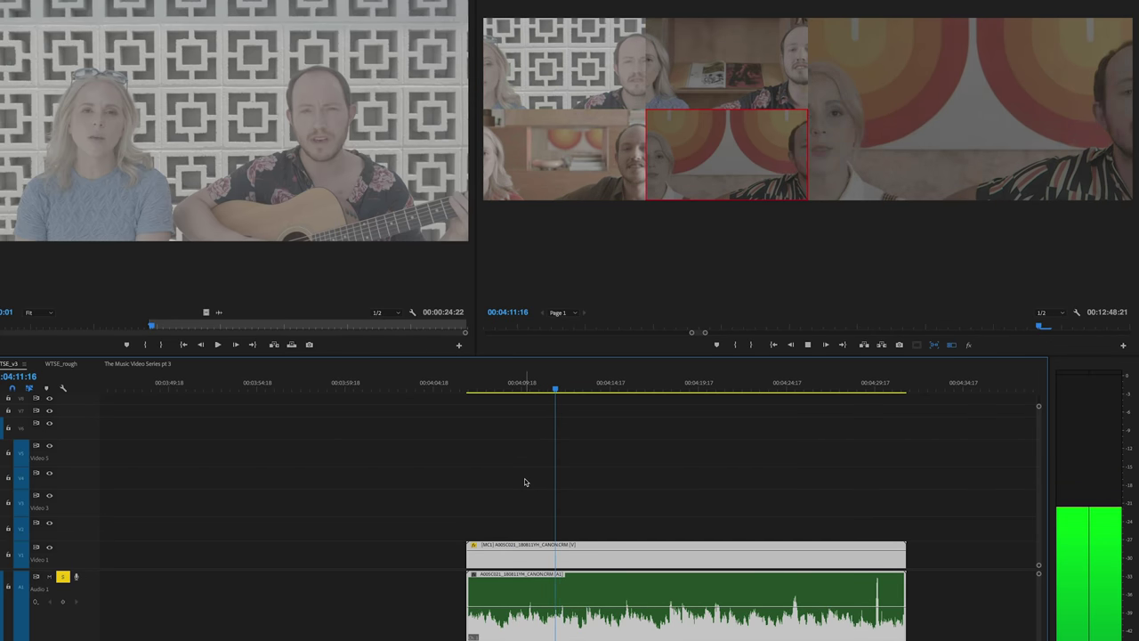
key("1")
key("2")
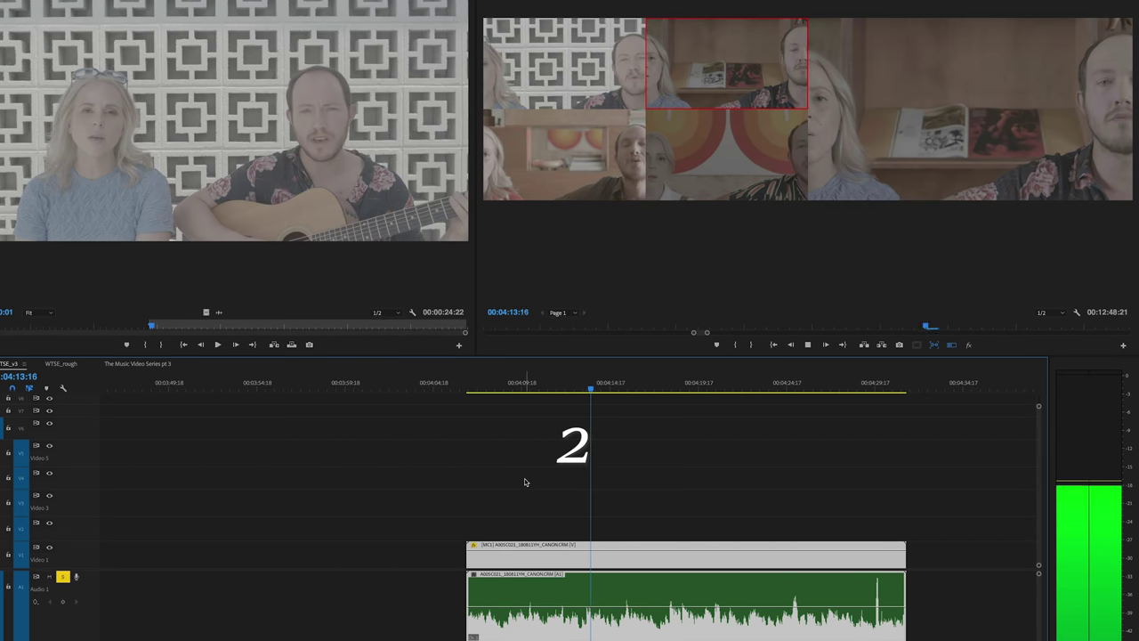
key("4")
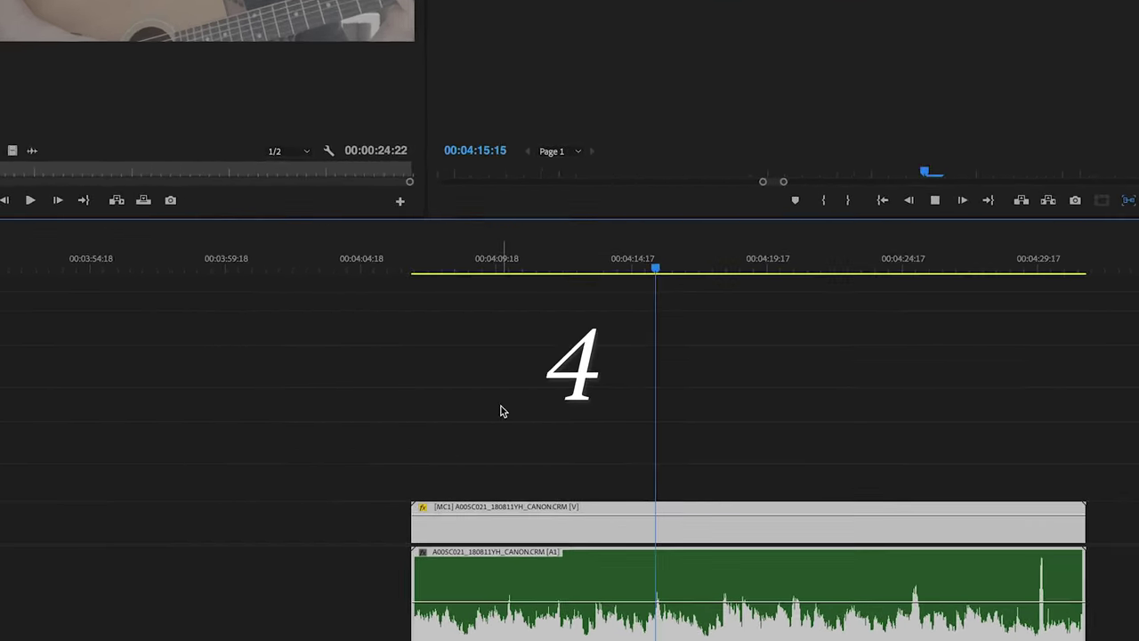
key("space")
Zoom in on the new cuts at 00:04:06:21 and return the Program Monitor to single view
left_click(446, 284)
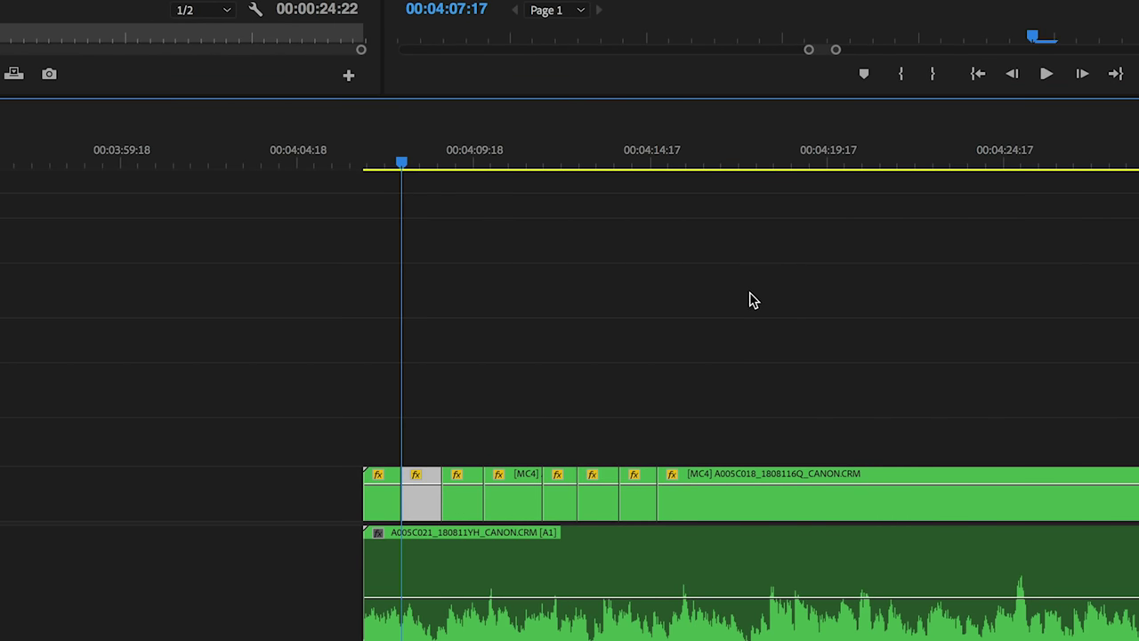
key("=")
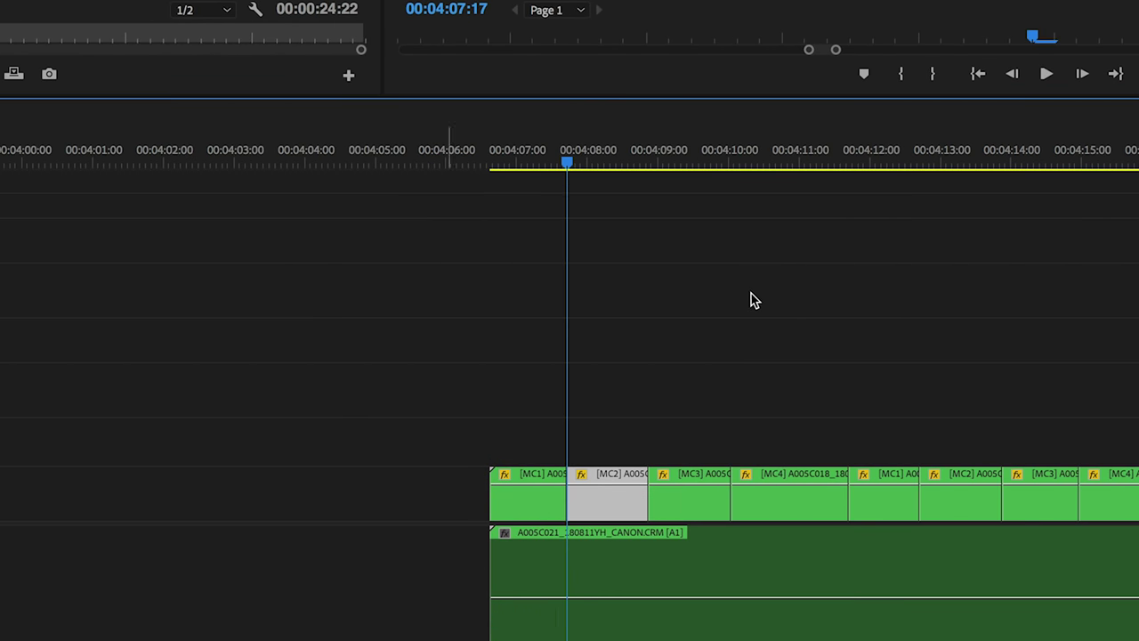
left_click(508, 163)
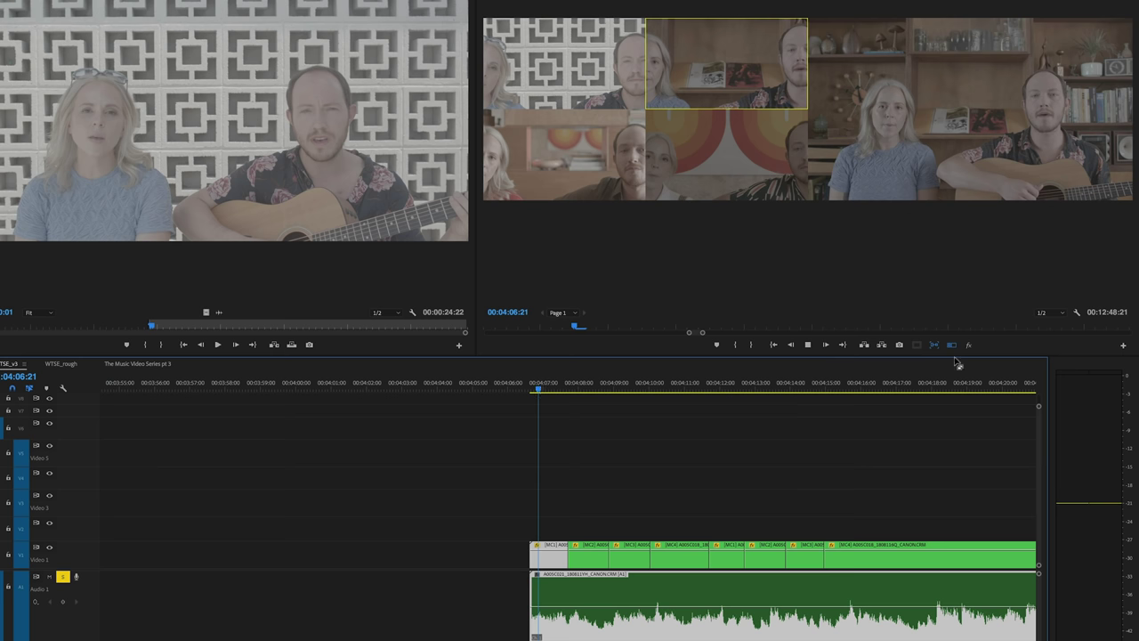
left_click(950, 346)
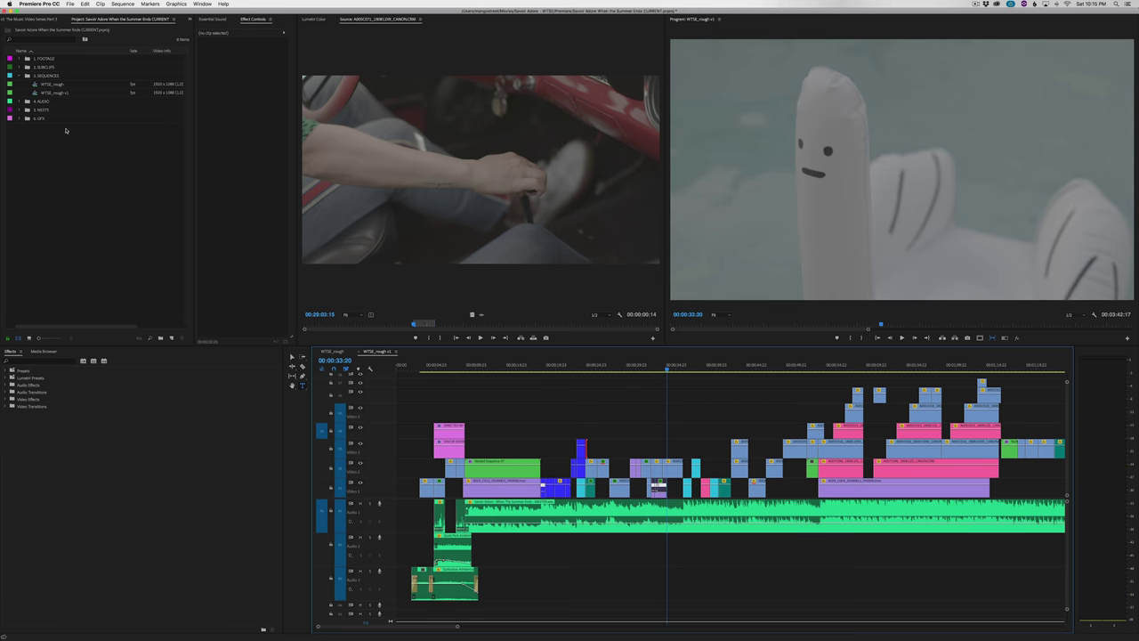
Select the WTSE_rough v1 sequence in the 3. SEQUENCES bin
left_click(50, 92)
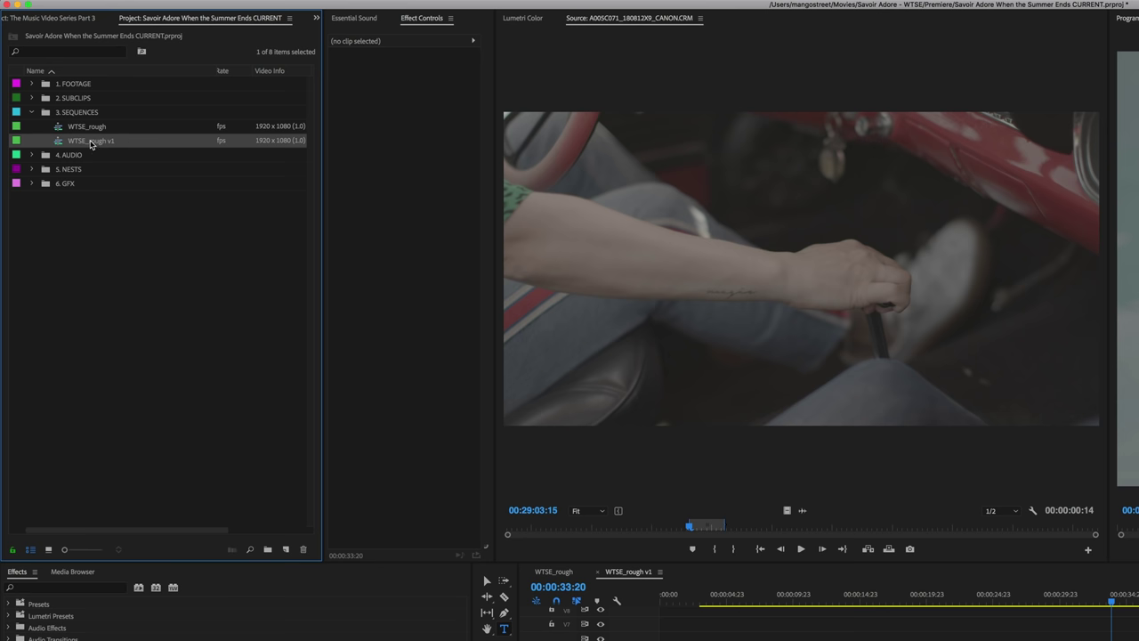
Paste a copy of WTSE_rough v1 and rename it WTSE_v2
key("super+v")
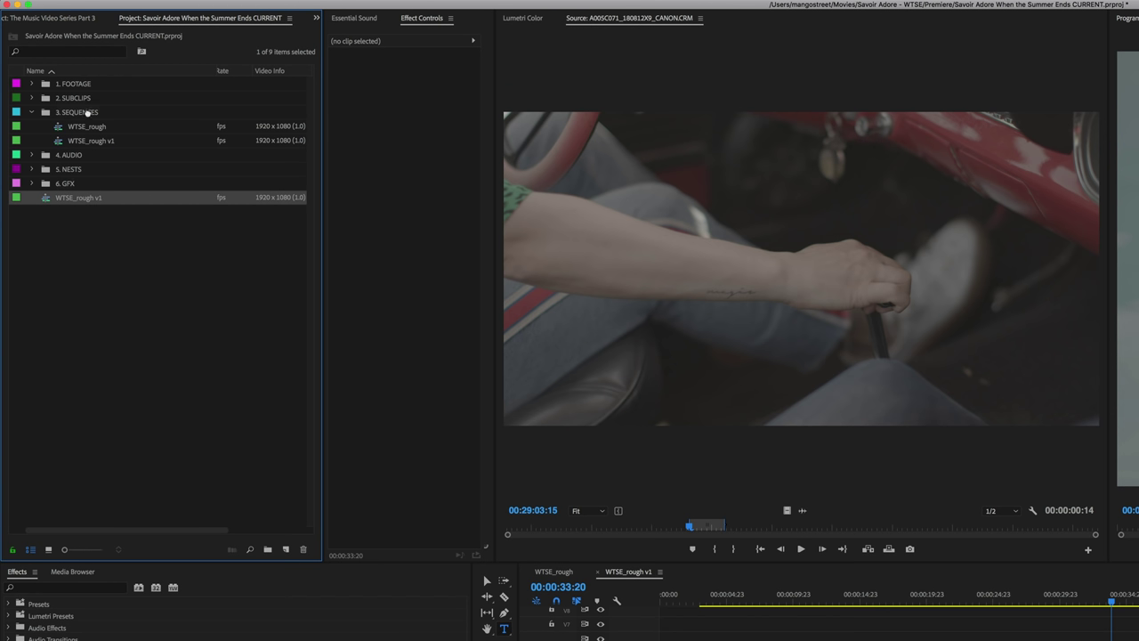
left_click(135, 158)
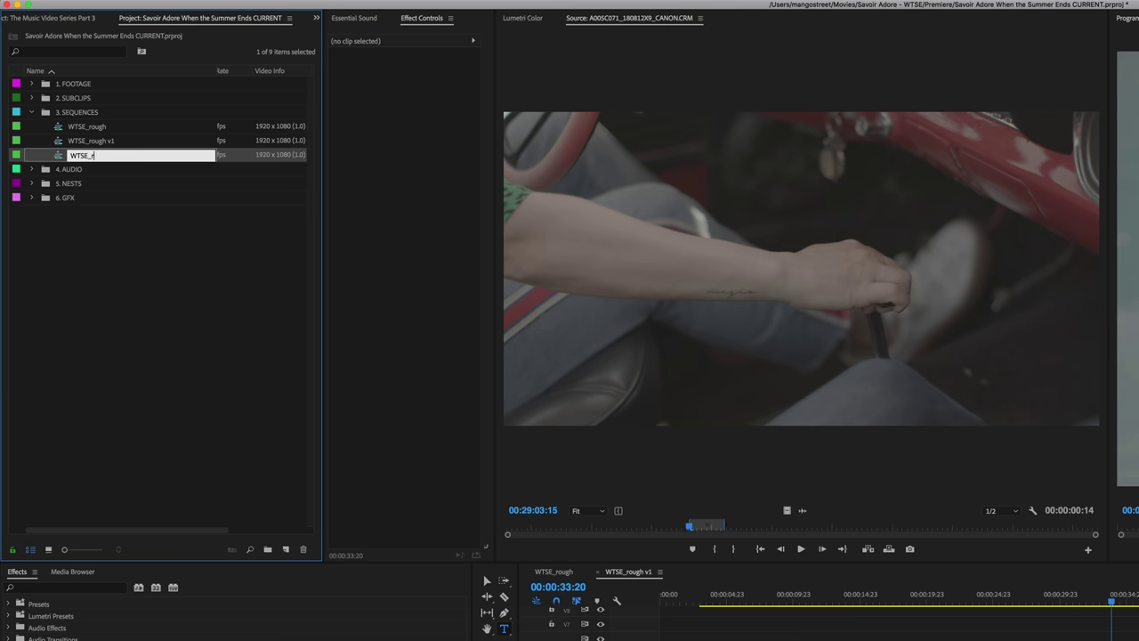
type("WTSE_v2")
key("Return")
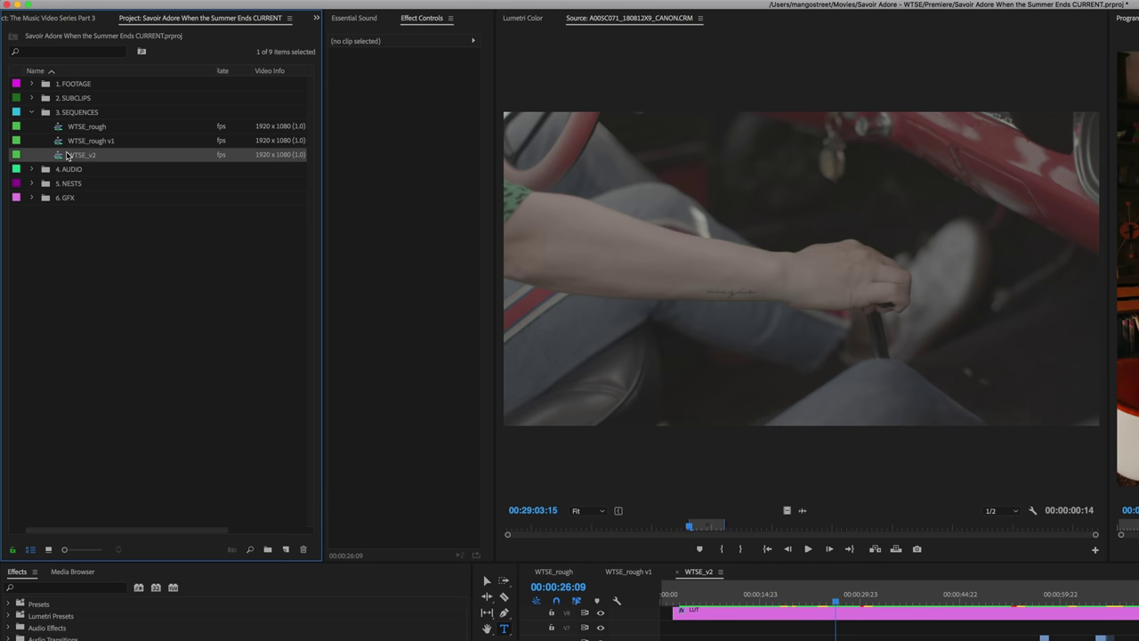
Move the second copy into 3. SEQUENCES and rename it WTSE_v3
left_click_drag(93, 119, 89, 114)
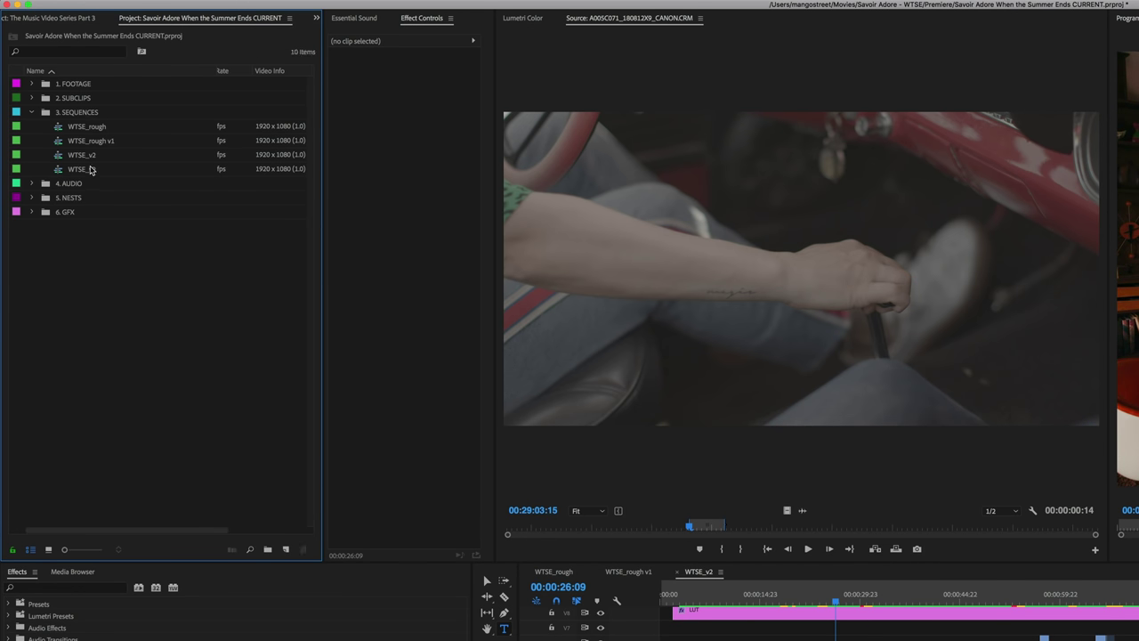
left_click(80, 169)
type("WTSE_v3")
key("Return")
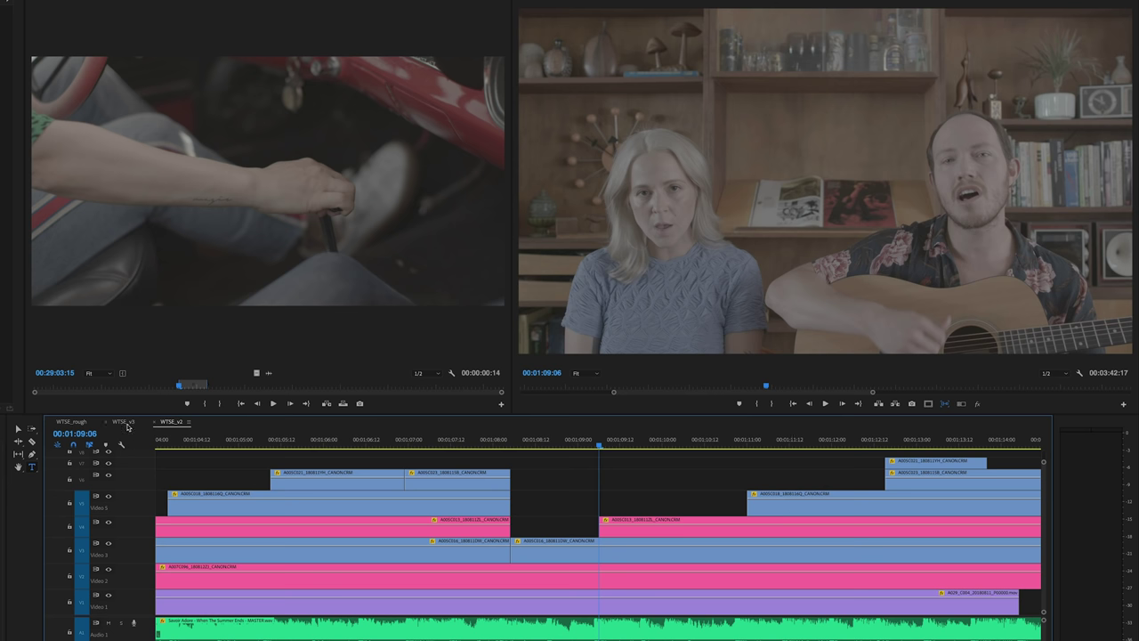
Switch from WTSE_v3 to WTSE_v2, select clip A005C021 and park the playhead at 00:01:08:12
left_click(124, 423)
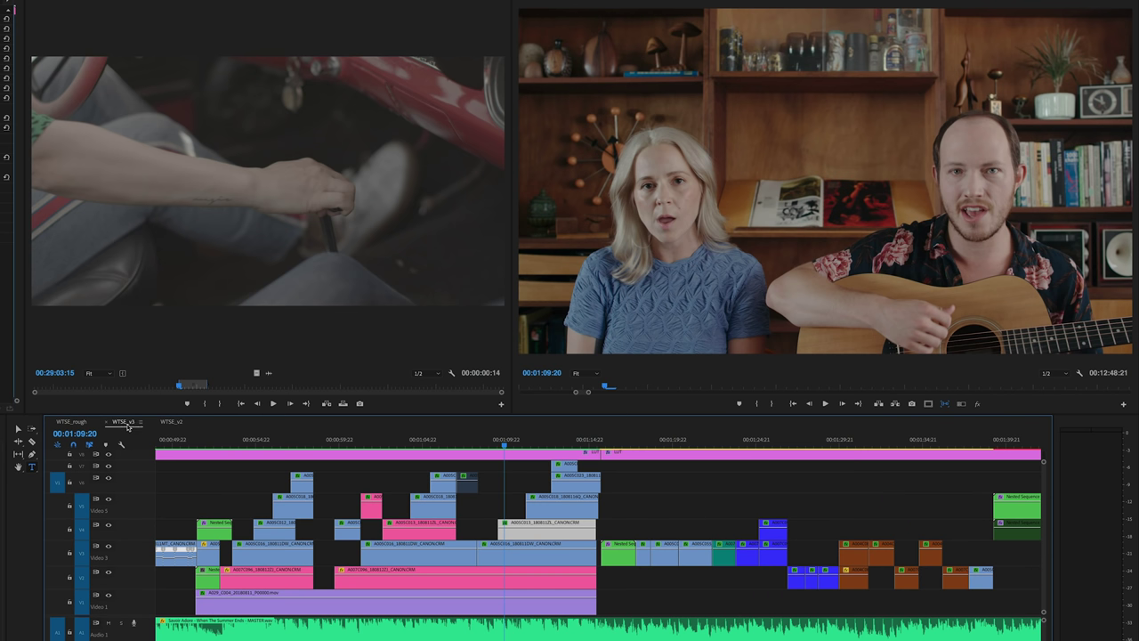
left_click(172, 423)
left_click(921, 463)
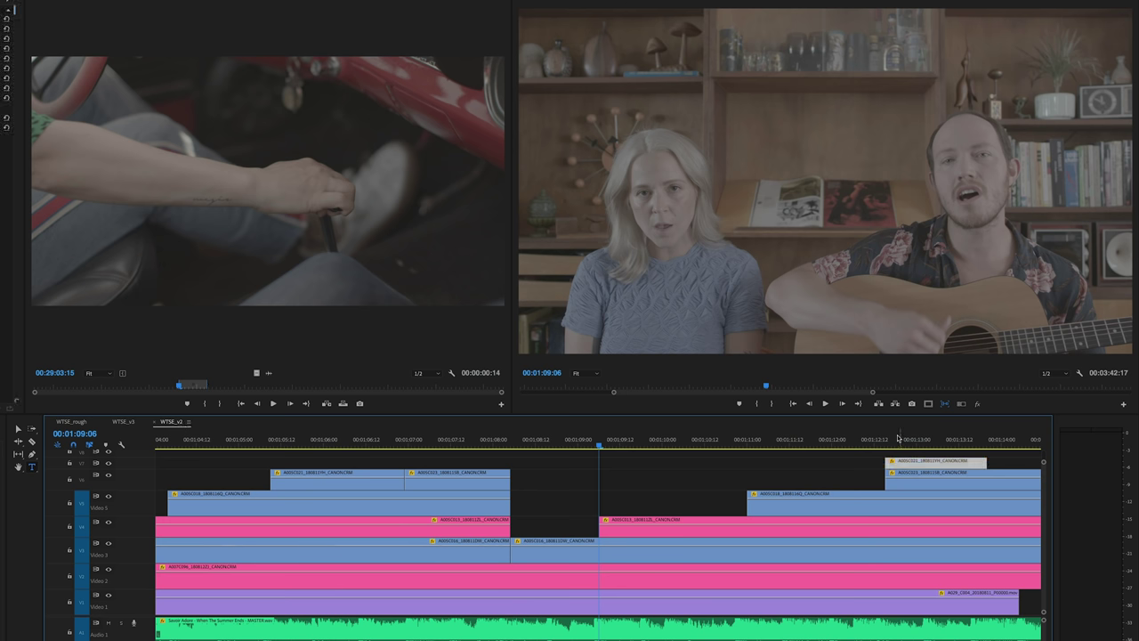
left_click(535, 440)
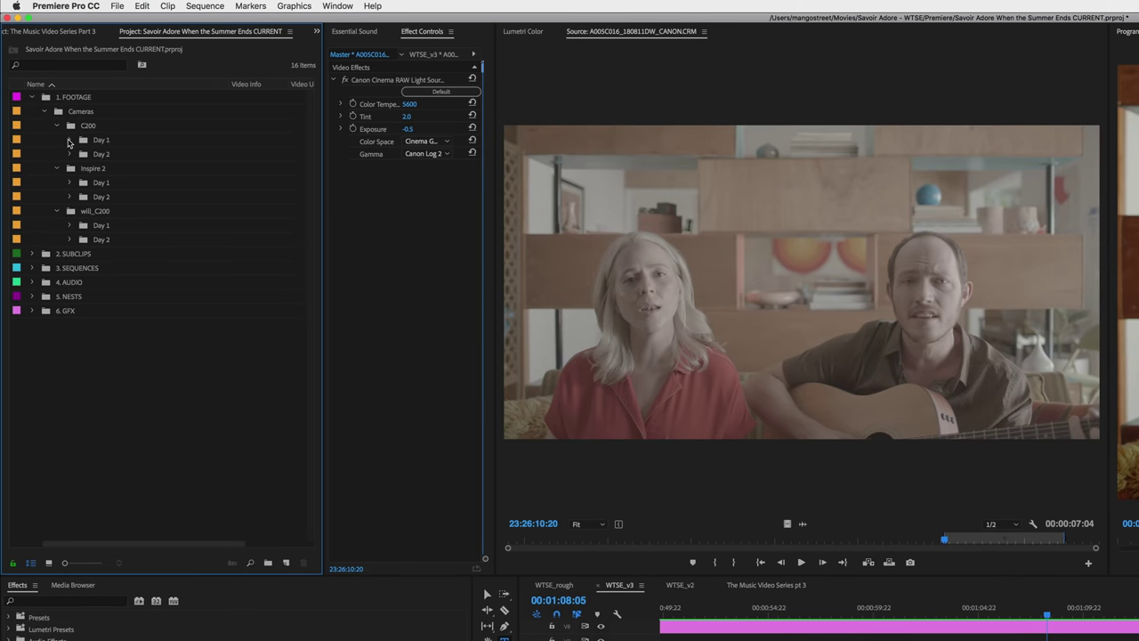
Try Canon RAW Exposure 0 and a warmer Color Temperature, then revert both to defaults
left_click(43, 86)
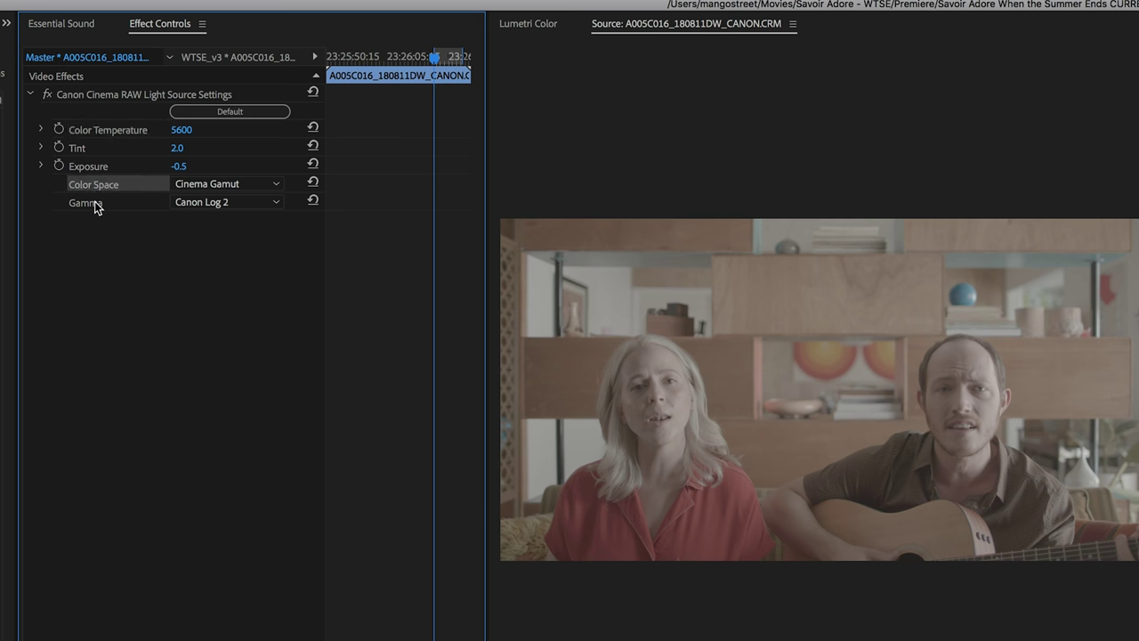
left_click(179, 167)
type("0")
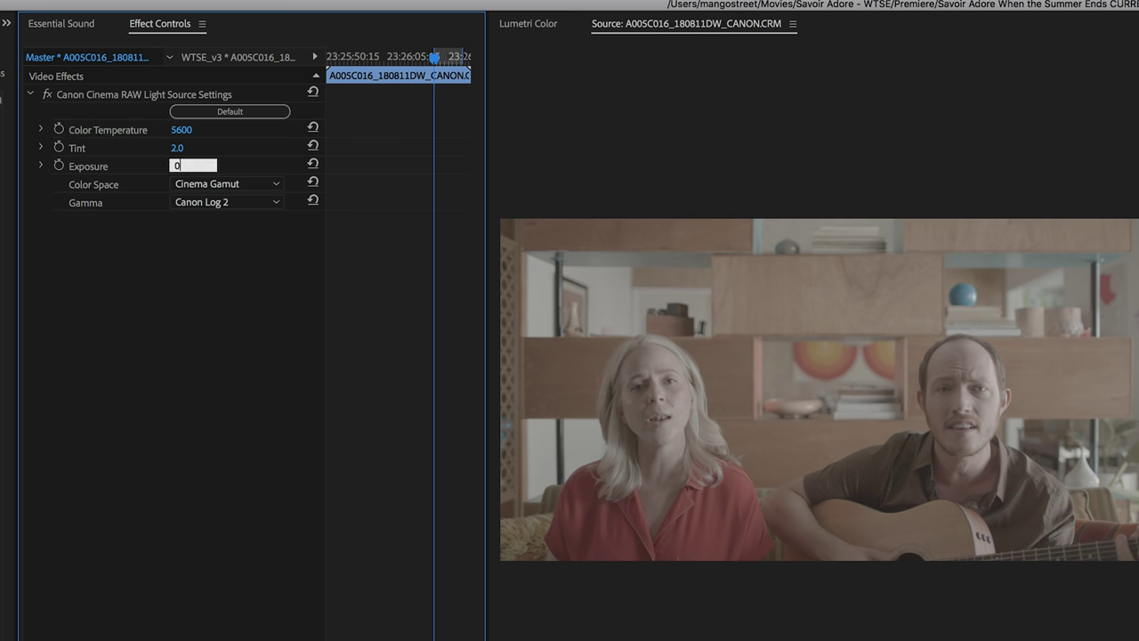
key("Return")
key("super+z")
key("super+z")
left_click_drag(181, 130, 198, 128)
left_click(313, 127)
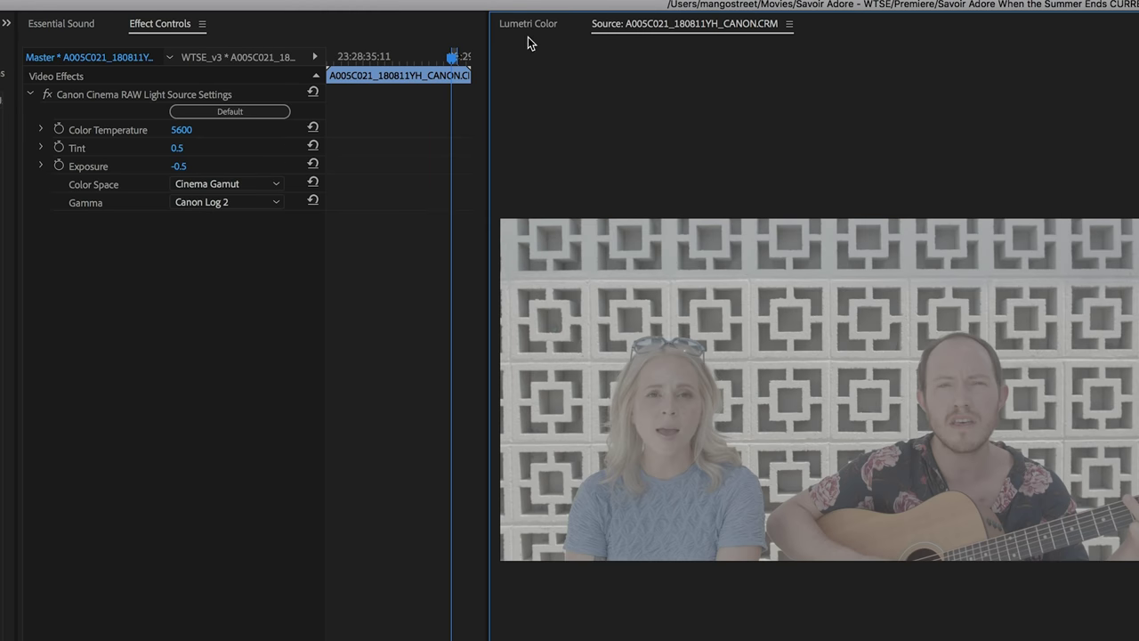
Apply the ALEXA_Default_LogC2Rec709 input LUT to clip A005C021 in Lumetri Color
left_click(529, 24)
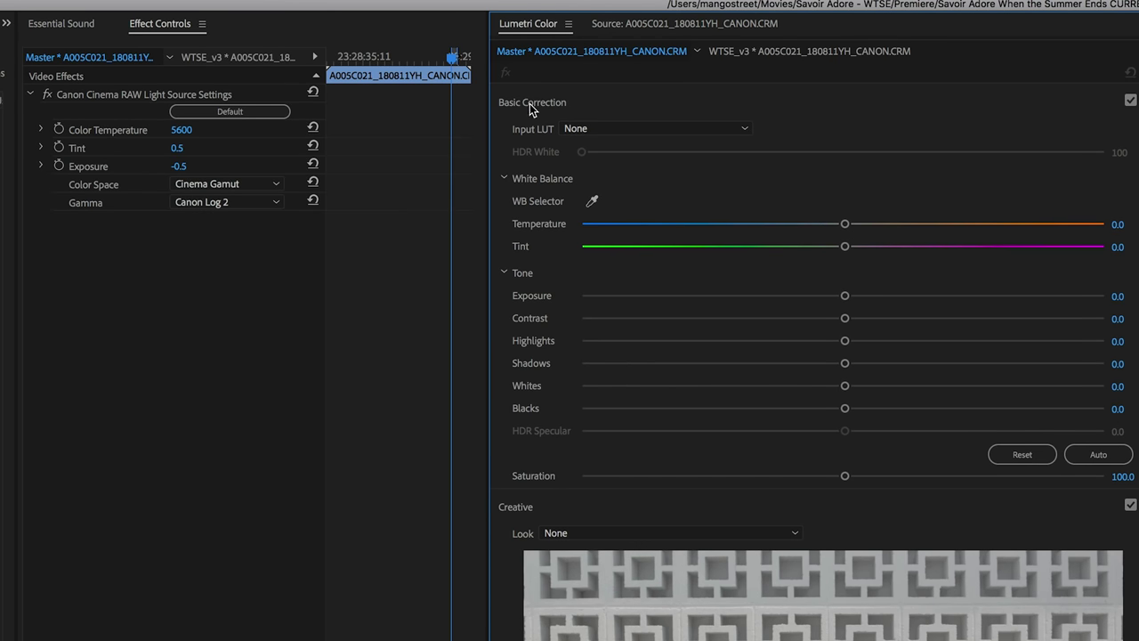
left_click(593, 125)
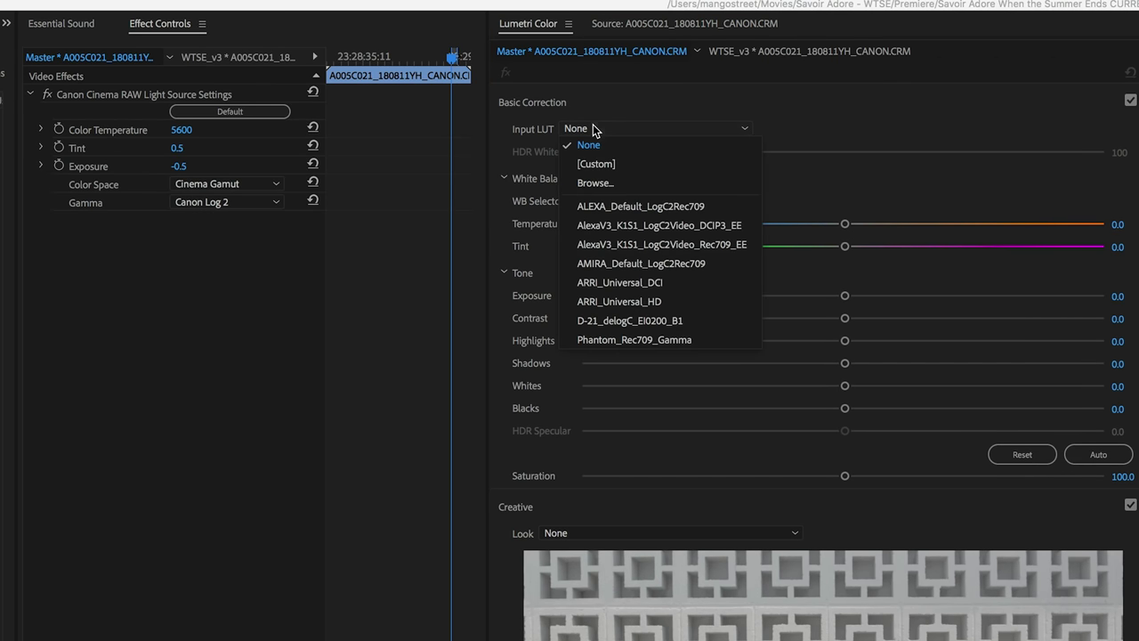
left_click(616, 207)
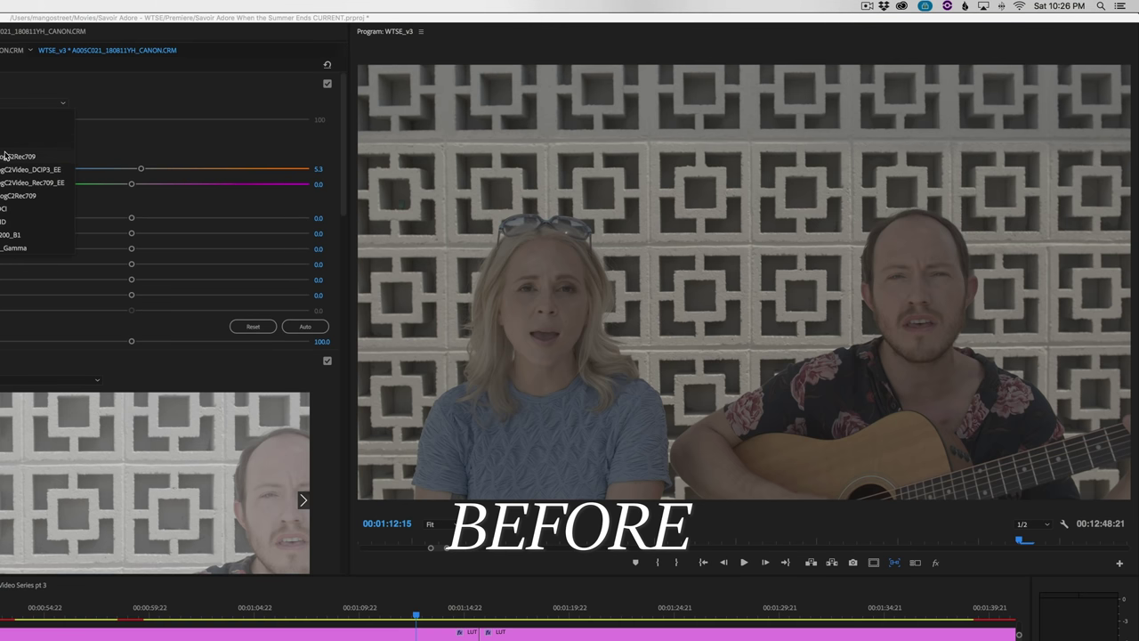
left_click(4, 155)
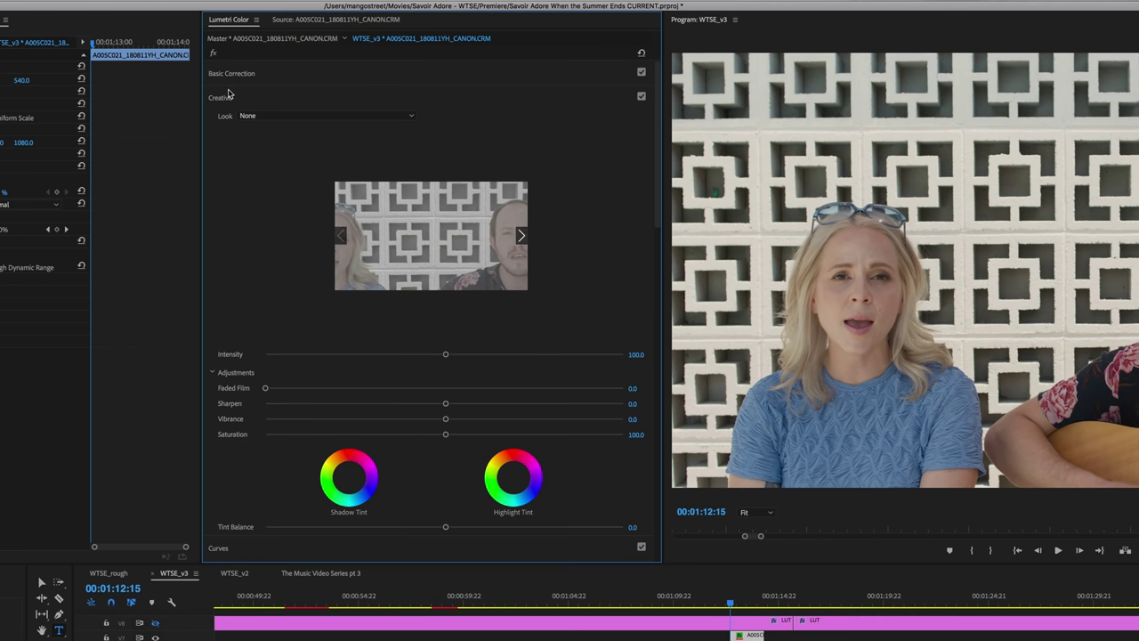
left_click(227, 97)
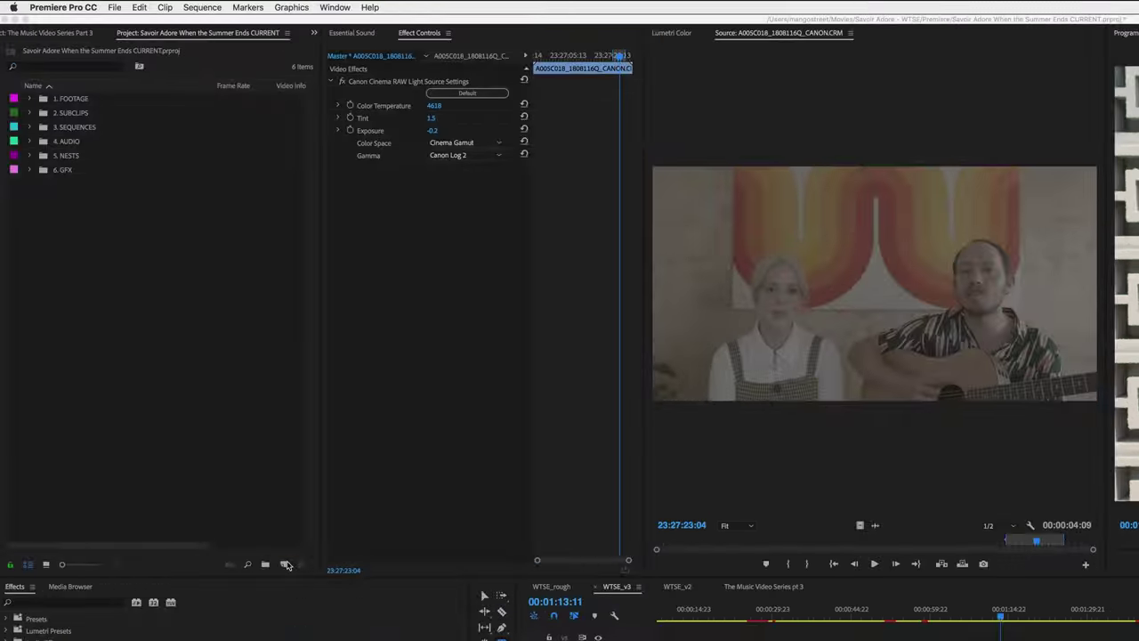
Create a 1920x1080 adjustment layer named 'ADJ' and place it on the top video track
left_click(285, 567)
left_click(327, 616)
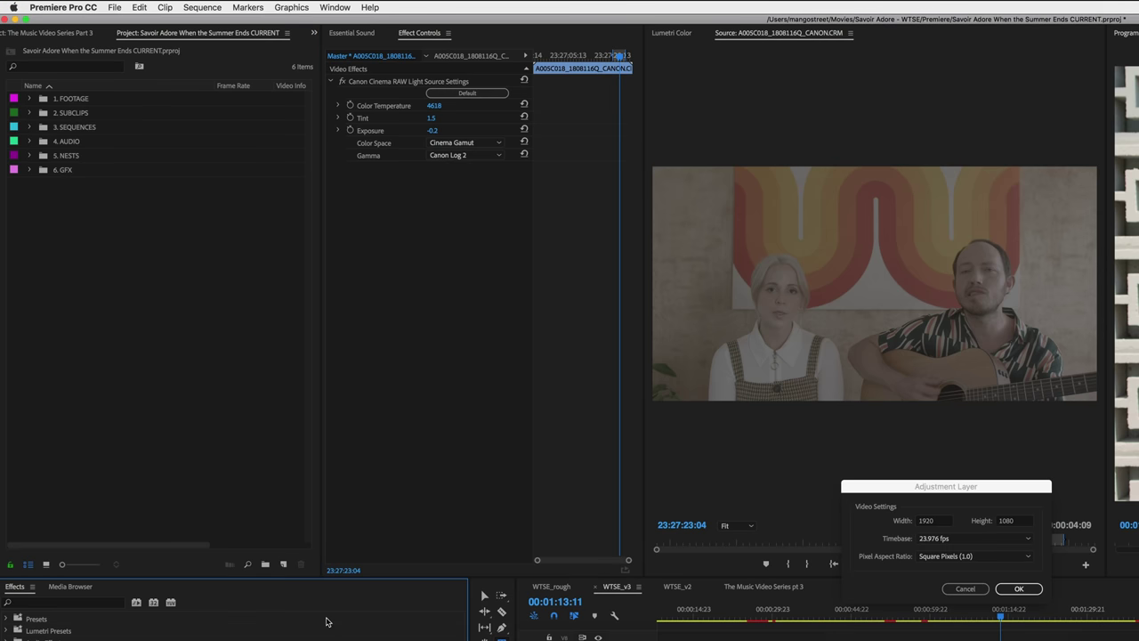
left_click(1019, 589)
left_click(55, 183)
type("ADJ")
key("Return")
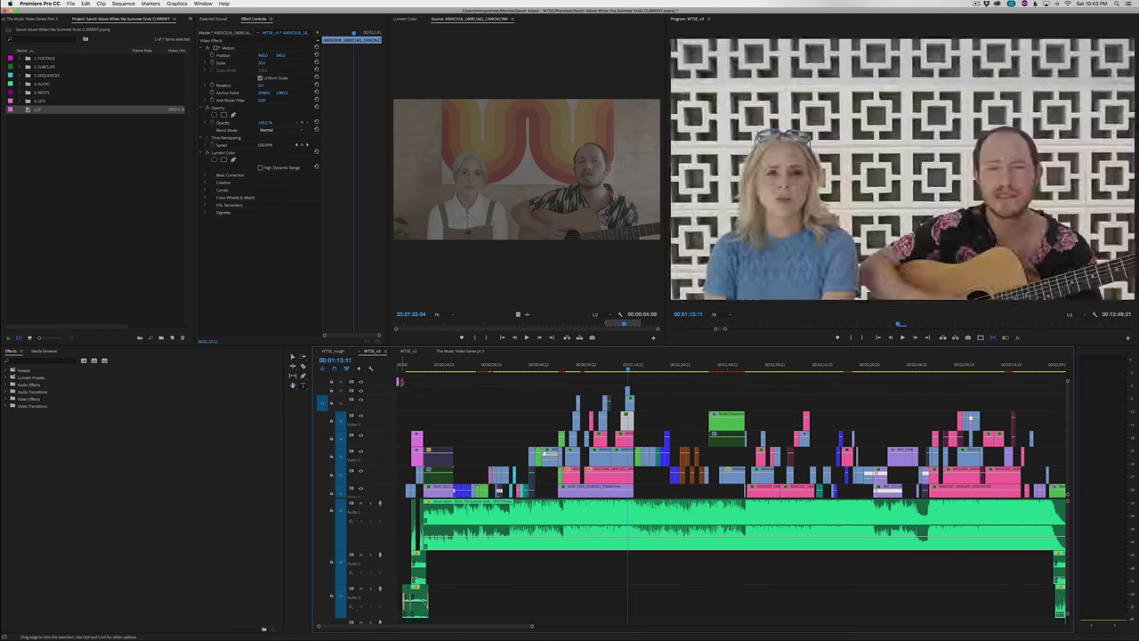
left_click_drag(45, 144, 820, 509)
Give the ADJ layer the PC1 Cool Lumetri creative look at reduced intensity
left_click(635, 382)
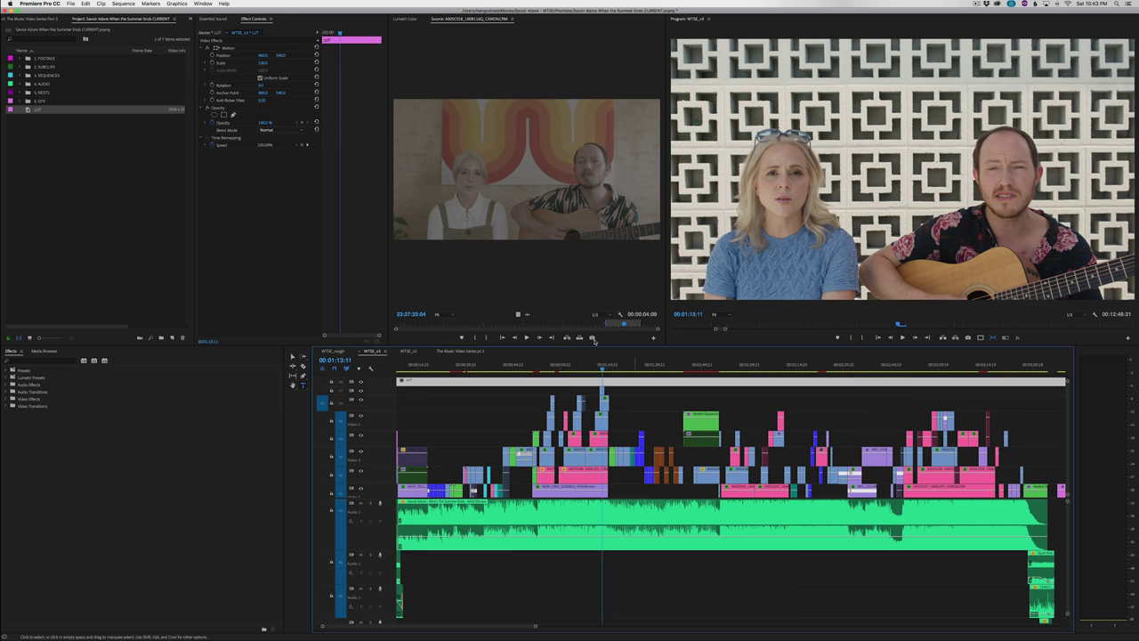
left_click(412, 22)
left_click(445, 76)
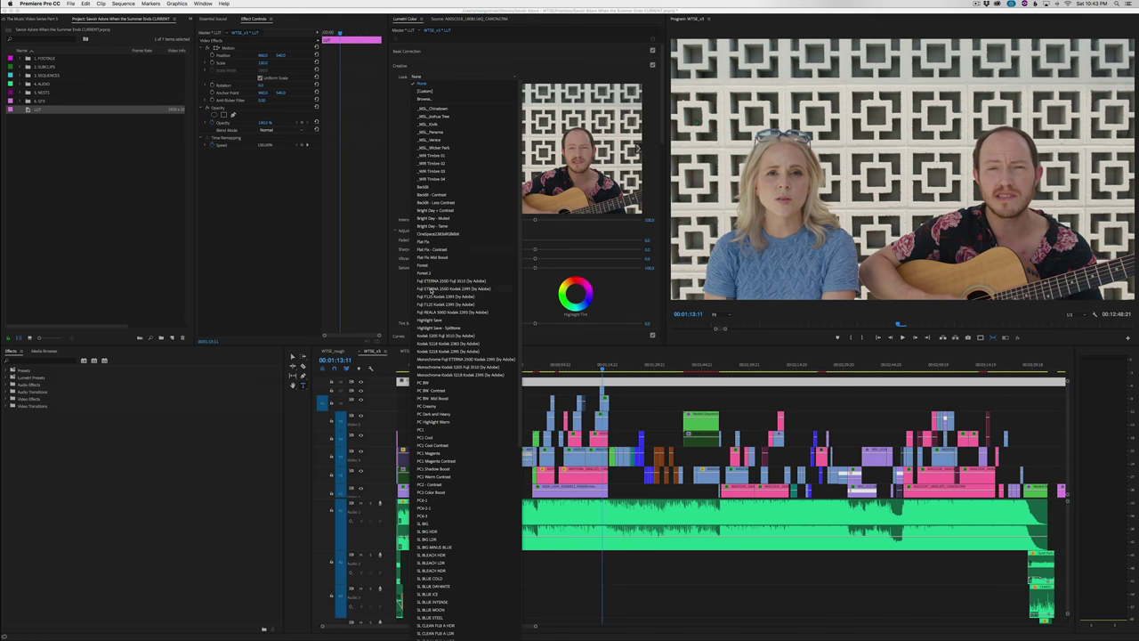
left_click(444, 438)
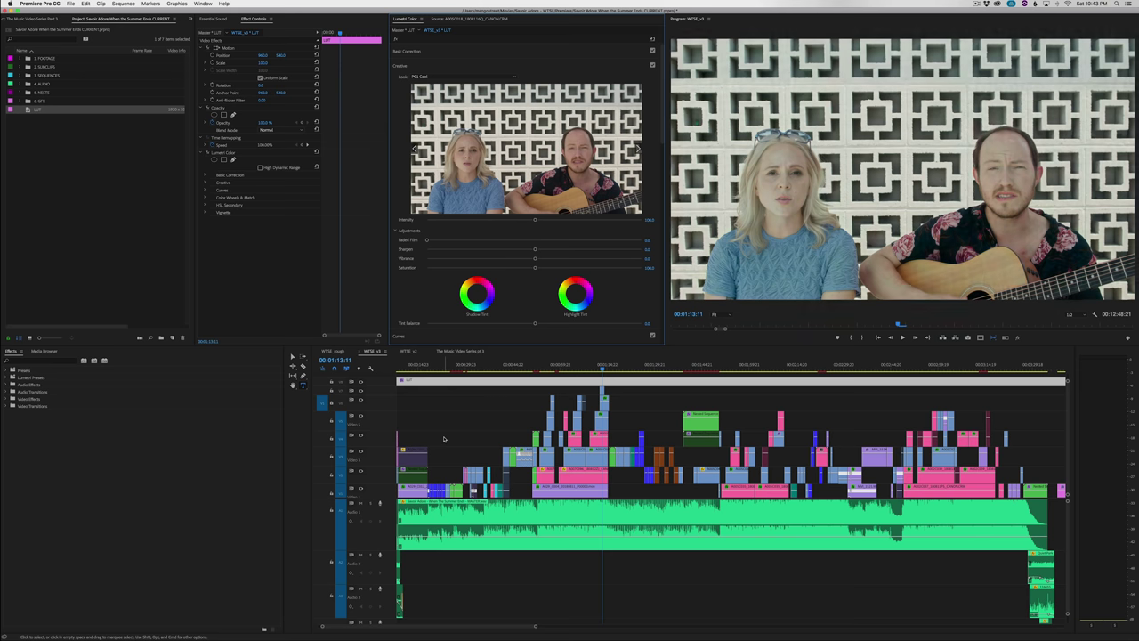
left_click_drag(535, 221, 486, 220)
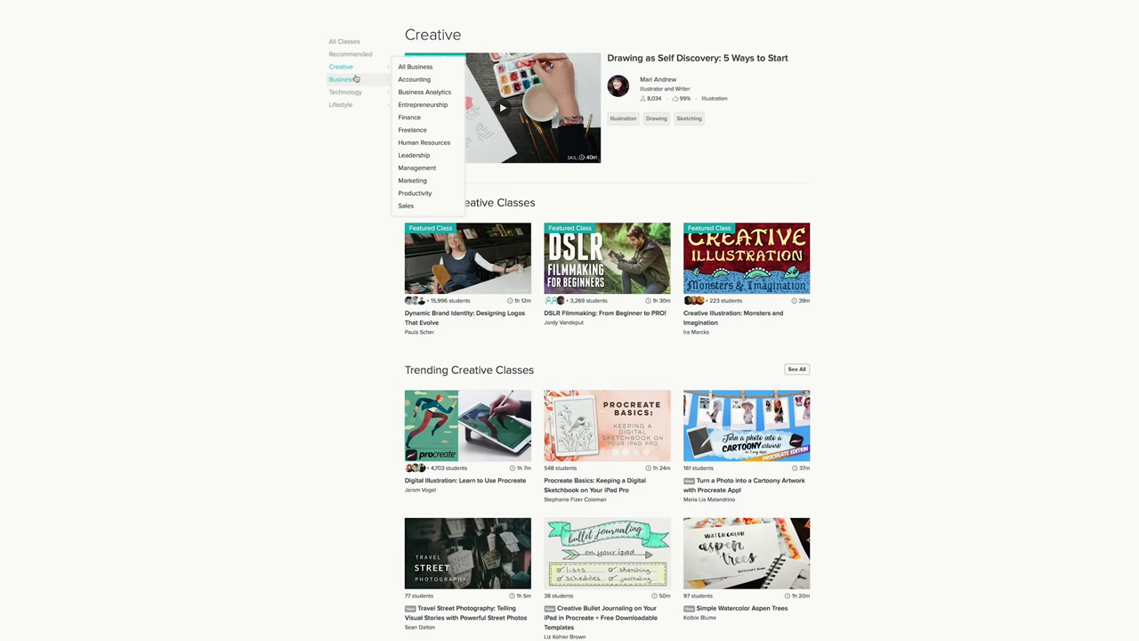
Enter a first name and last name on Skillshare's 2-free-months Premium sign-up form
mouse_move(355, 104)
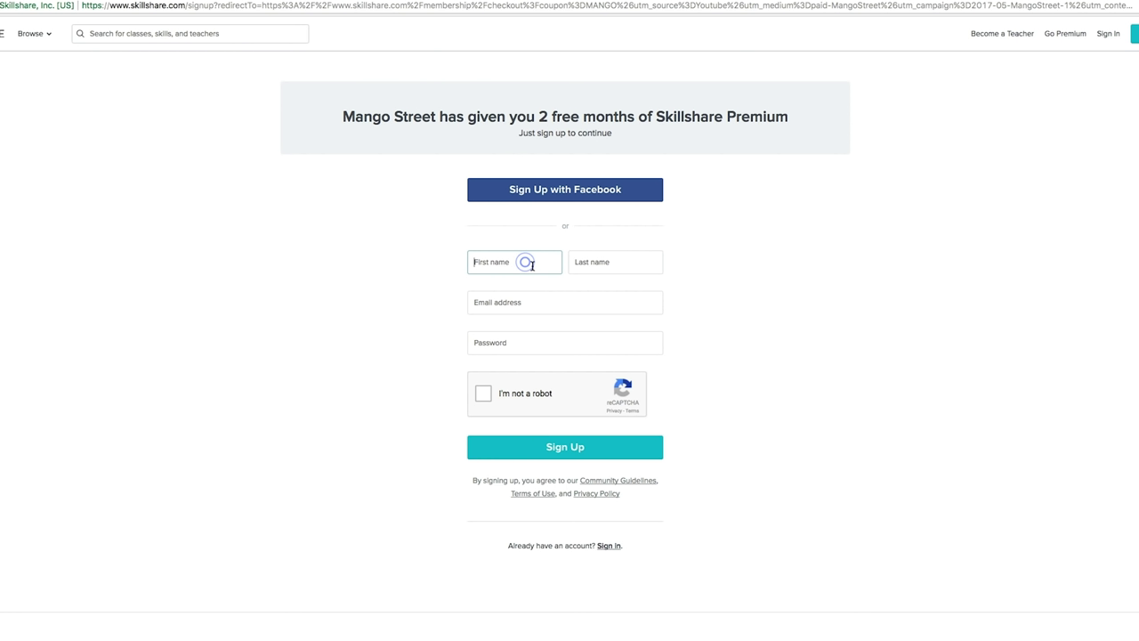
left_click(522, 259)
type("Michael")
key("Tab")
type("S")
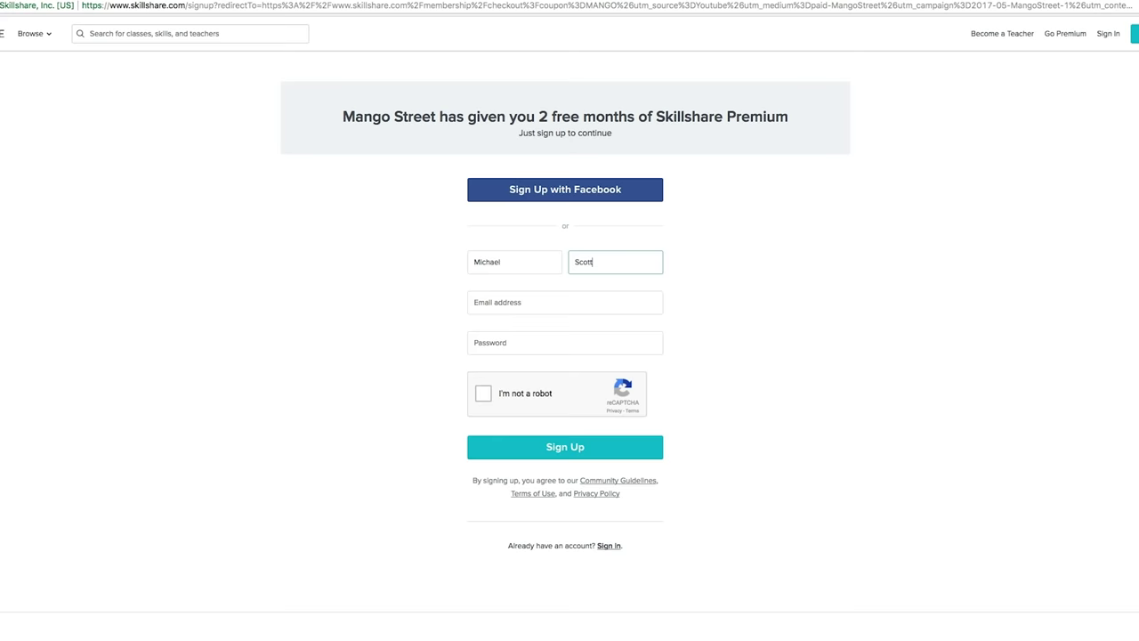